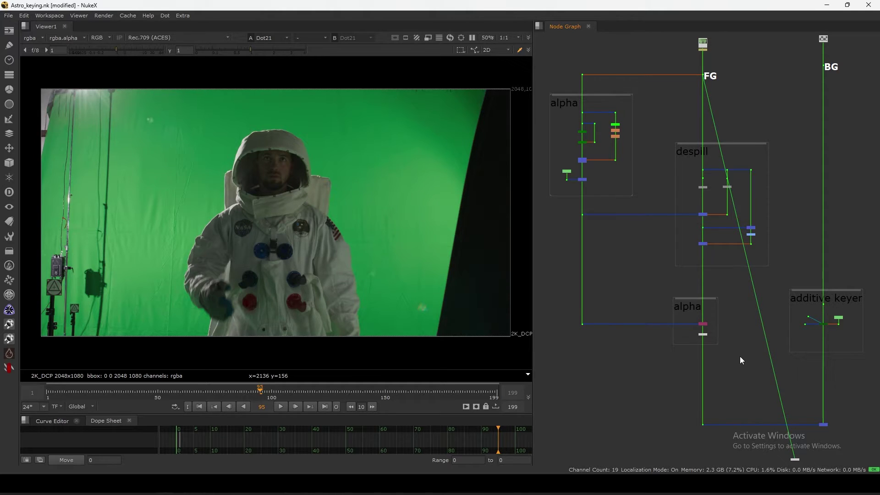
# Examine the IBK_Color_Master1 and IBKGizmoV3_1 nodes and their connections inside the alpha backdrop.
pyautogui.scroll(10, 635, 210)
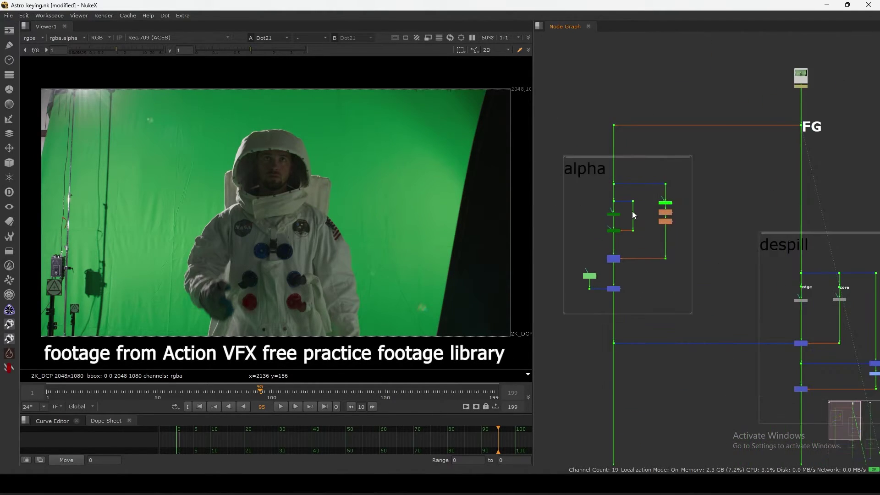
pyautogui.moveTo(670, 233); pyautogui.dragTo(667, 239)
pyautogui.scroll(-5, 667, 238)
pyautogui.moveTo(666, 208); pyautogui.dragTo(638, 316, button='middle')
pyautogui.click(687, 133)
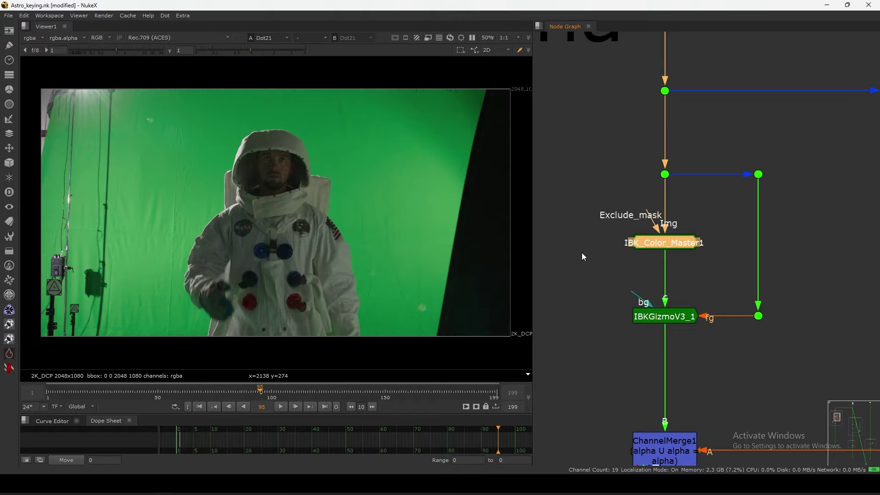
pyautogui.moveTo(585, 248); pyautogui.dragTo(636, 247, button='middle')
pyautogui.moveTo(648, 151); pyautogui.dragTo(568, 434)
pyautogui.moveTo(733, 231); pyautogui.dragTo(662, 275, button='middle')
pyautogui.click(661, 275)
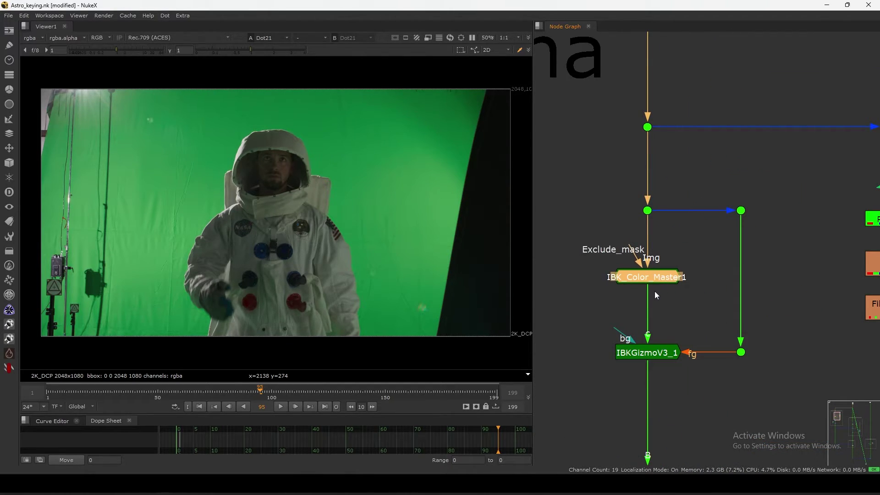
pyautogui.moveTo(620, 310); pyautogui.dragTo(678, 272, button='middle')
pyautogui.moveTo(739, 232); pyautogui.dragTo(583, 313)
pyautogui.moveTo(733, 234); pyautogui.dragTo(576, 312)
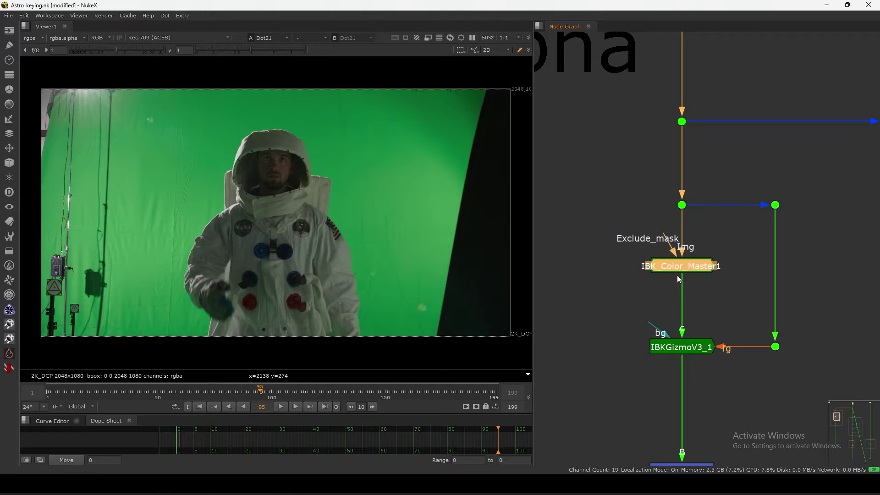
pyautogui.scroll(-3, 682, 272)
pyautogui.click(668, 295)
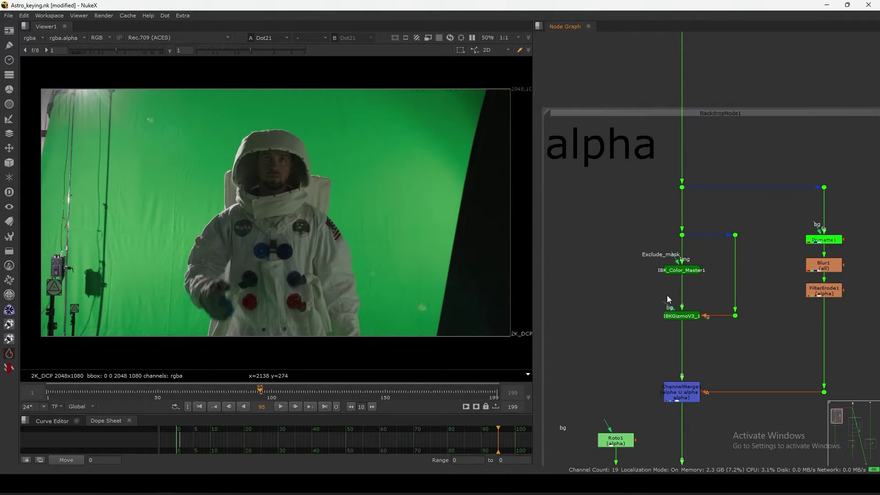
pyautogui.scroll(2, 690, 268)
pyautogui.moveTo(726, 241); pyautogui.dragTo(603, 306)
pyautogui.moveTo(720, 243); pyautogui.dragTo(637, 293)
pyautogui.scroll(-3, 636, 293)
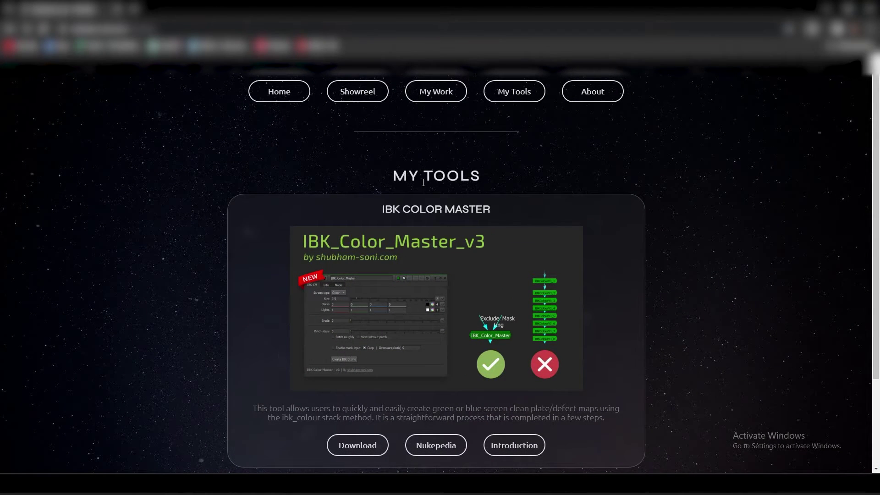
# Switch to the browser and look over the IBK Color Master entry on the My Tools page.
pyautogui.moveTo(386, 212); pyautogui.dragTo(501, 211)
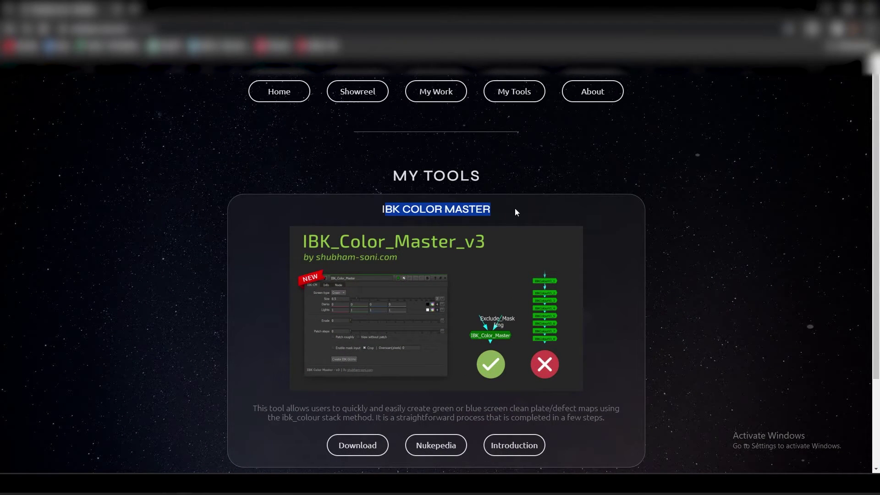
pyautogui.click(494, 243)
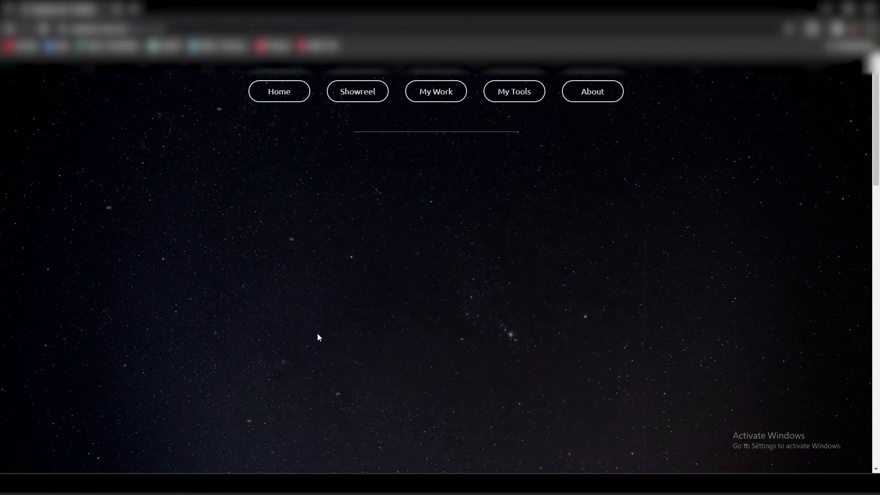
pyautogui.scroll(-3, 198, 348)
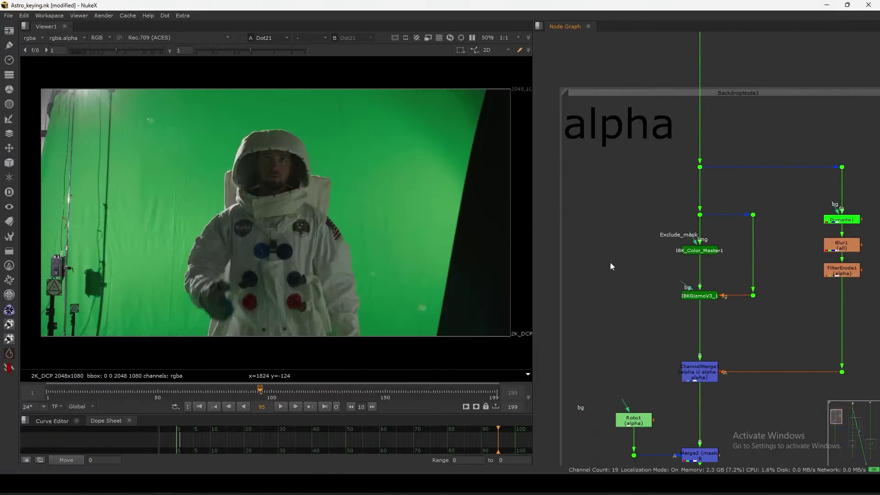
# Add a new IBK Color Master keying node, place it in empty space beside the alpha branch and close its properties.
pyautogui.scroll(5, 609, 262)
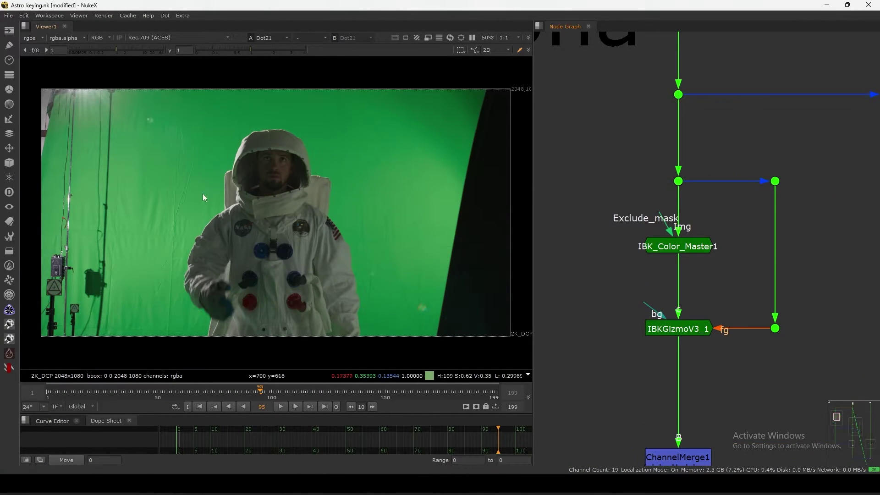
pyautogui.click(8, 119)
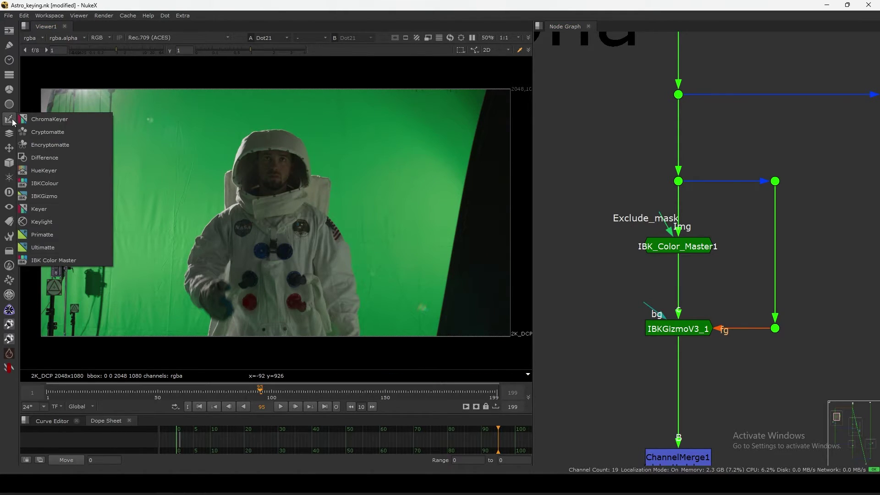
pyautogui.click(59, 261)
pyautogui.moveTo(630, 180); pyautogui.dragTo(683, 156, button='middle')
pyautogui.click(669, 200)
pyautogui.moveTo(678, 214); pyautogui.dragTo(630, 125)
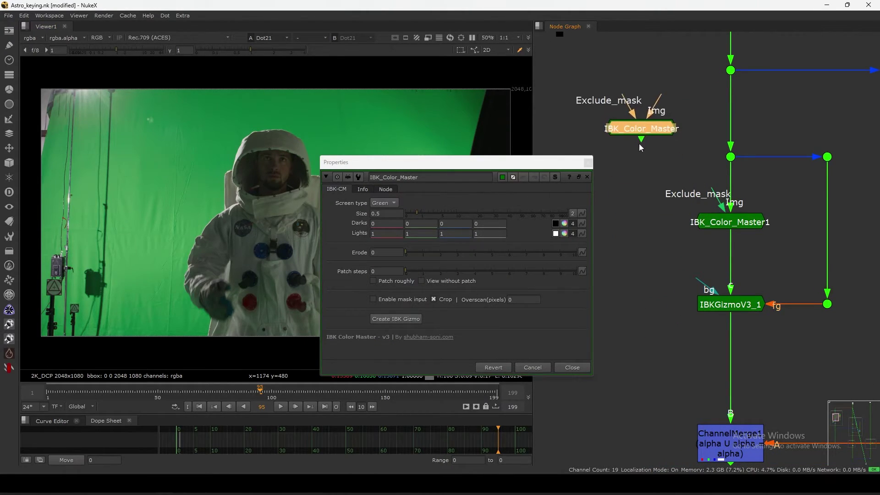
pyautogui.scroll(-6, 679, 193)
pyautogui.press('Escape')
# Connect the new node's Img input to the alpha branch's upper dot, routing the pipe through a corner dot above the node.
pyautogui.scroll(3, 713, 182)
pyautogui.moveTo(606, 183); pyautogui.dragTo(804, 158)
pyautogui.moveTo(601, 199); pyautogui.dragTo(589, 234)
pyautogui.press(',')
pyautogui.click(593, 250)
pyautogui.click(590, 232)
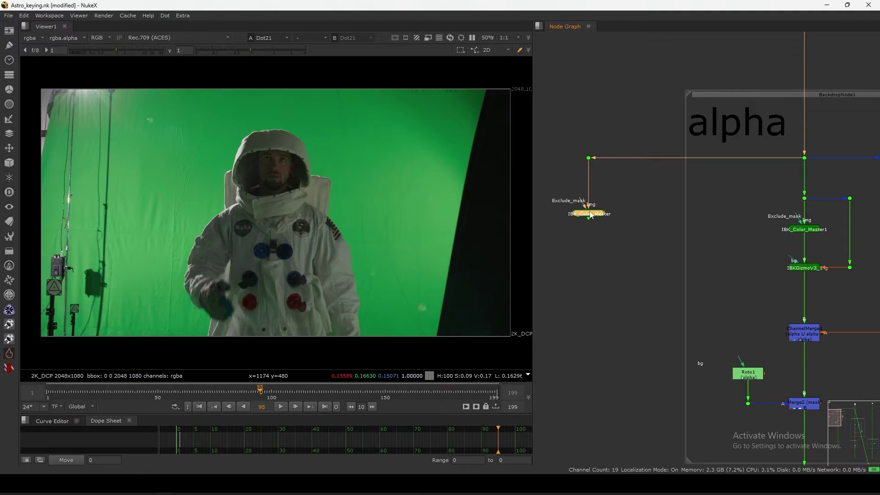
# Display the new IBK_Color_Master node in the viewer and open its properties.
pyautogui.press('1')
pyautogui.scroll(4, 667, 191)
pyautogui.moveTo(620, 221); pyautogui.dragTo(619, 212)
pyautogui.click(658, 92)
pyautogui.doubleClick(622, 211)
pyautogui.moveTo(542, 165); pyautogui.dragTo(687, 104)
# Sample the image area around the astronaut's silhouette and inspect the Darks color controls.
pyautogui.keyDown('ctrl'); pyautogui.keyDown('shift'); pyautogui.moveTo(318, 124); pyautogui.dragTo(196, 258); pyautogui.keyUp('shift'); pyautogui.keyUp('ctrl')
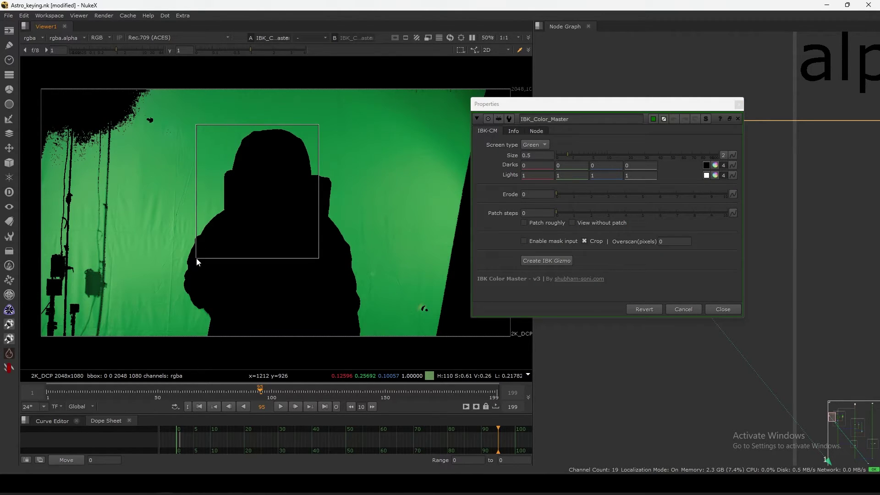
pyautogui.keyDown('ctrl'); pyautogui.keyDown('shift'); pyautogui.moveTo(353, 109); pyautogui.dragTo(214, 276); pyautogui.keyUp('shift'); pyautogui.keyUp('ctrl')
pyautogui.moveTo(583, 103); pyautogui.dragTo(551, 93)
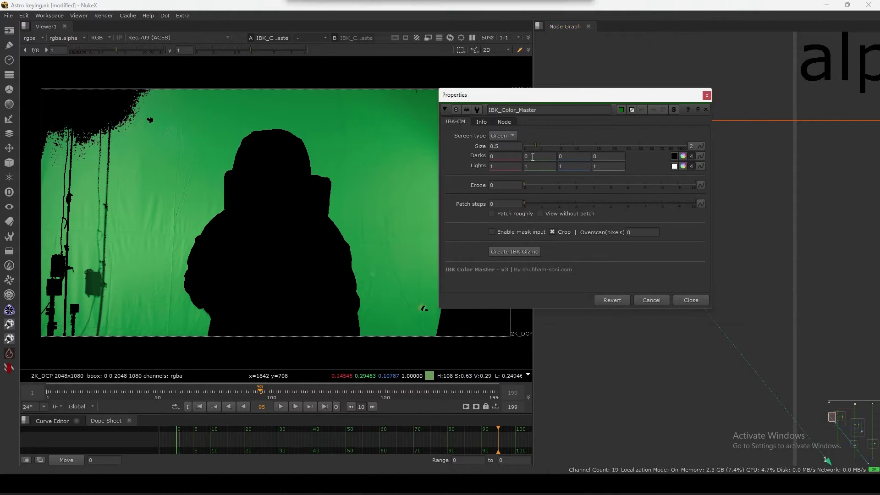
pyautogui.click(682, 156)
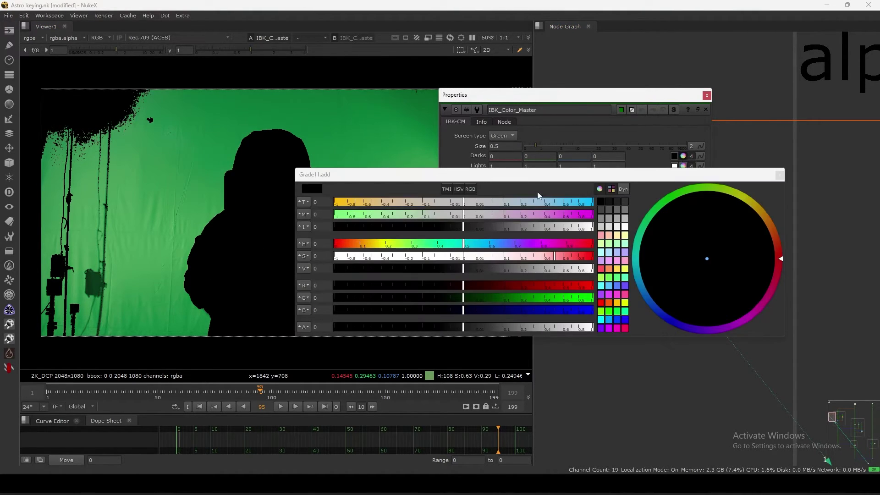
pyautogui.click(779, 175)
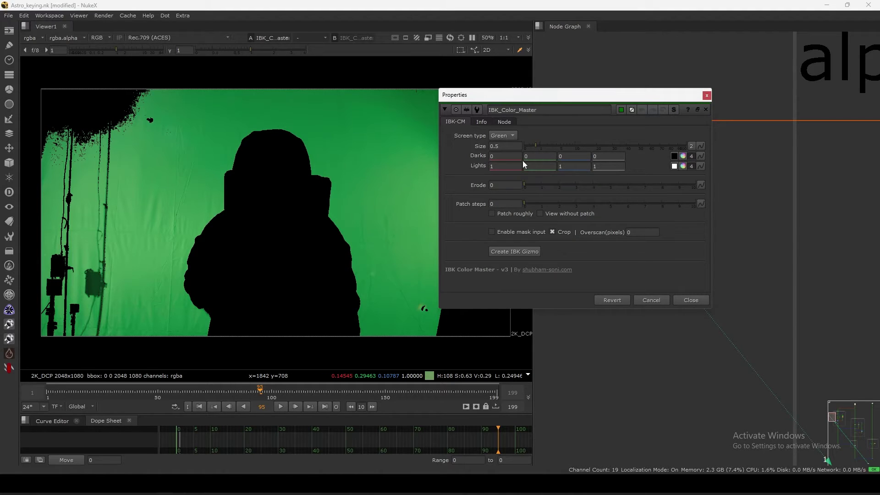
# Set the IBK_Color_Master node's Erode to 2.
pyautogui.moveTo(497, 185); pyautogui.dragTo(477, 188)
pyautogui.write('2')
pyautogui.press('Return')
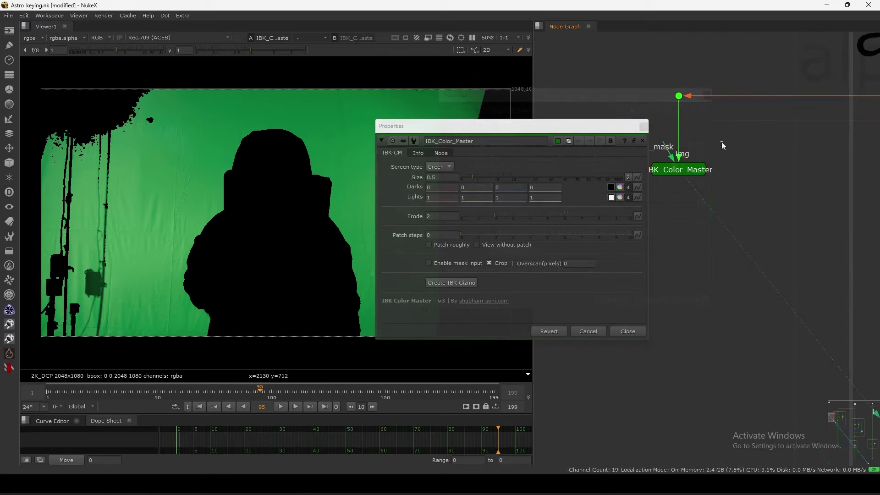
pyautogui.click(689, 167)
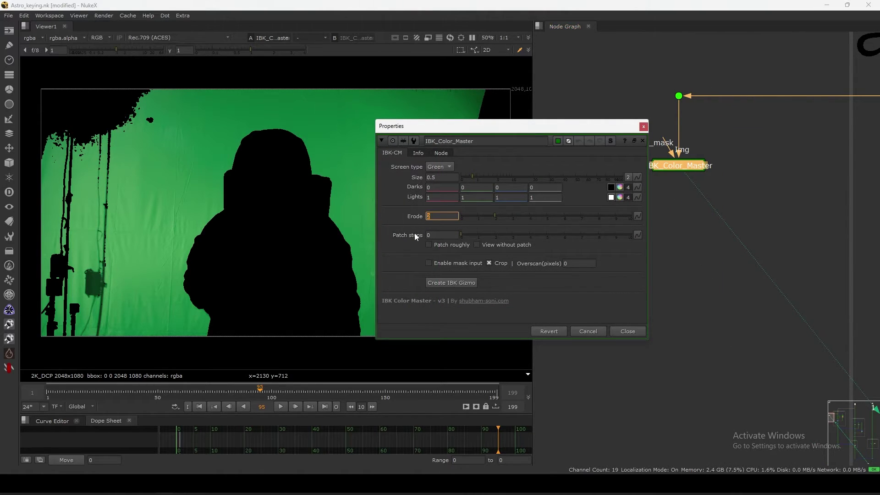
pyautogui.press('Tab')
# Try the View without patch option on the IBK_Color_Master node and switch it back off.
pyautogui.click(496, 246)
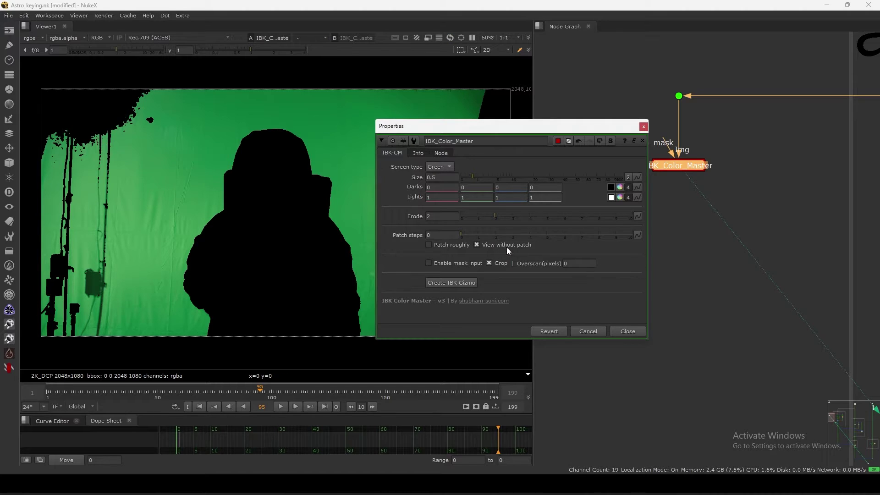
pyautogui.click(668, 225)
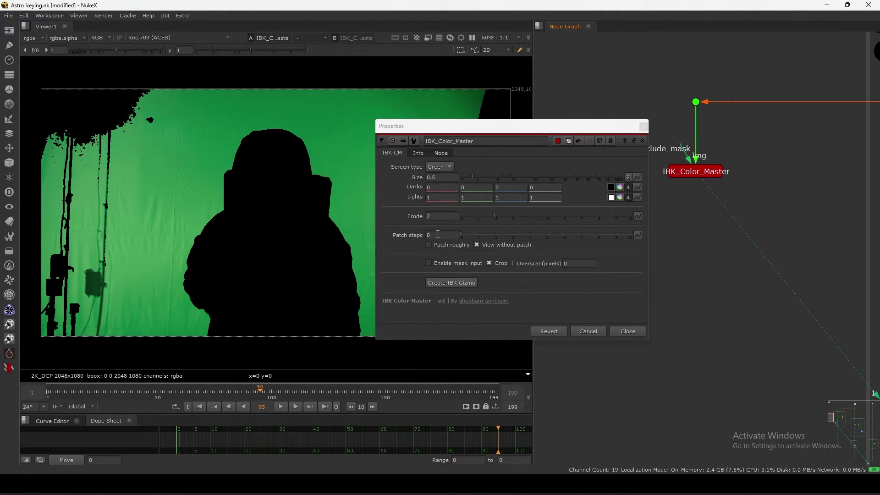
pyautogui.click(484, 244)
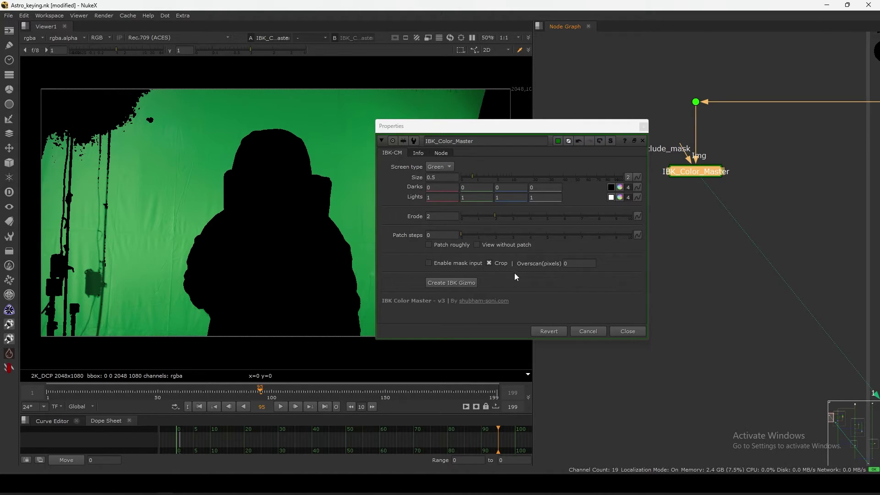
pyautogui.click(551, 268)
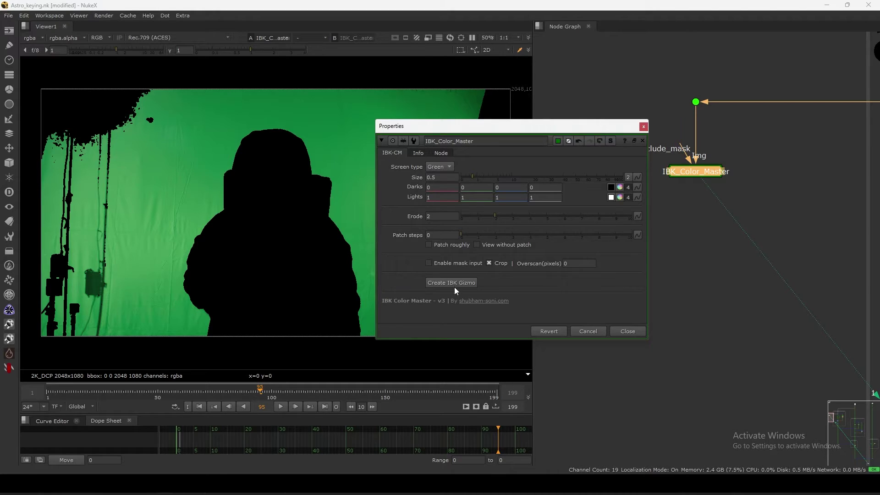
pyautogui.moveTo(738, 156); pyautogui.dragTo(746, 178, button='middle')
pyautogui.click(747, 178)
pyautogui.click(709, 196)
pyautogui.click(667, 183)
pyautogui.moveTo(567, 129); pyautogui.dragTo(522, 114)
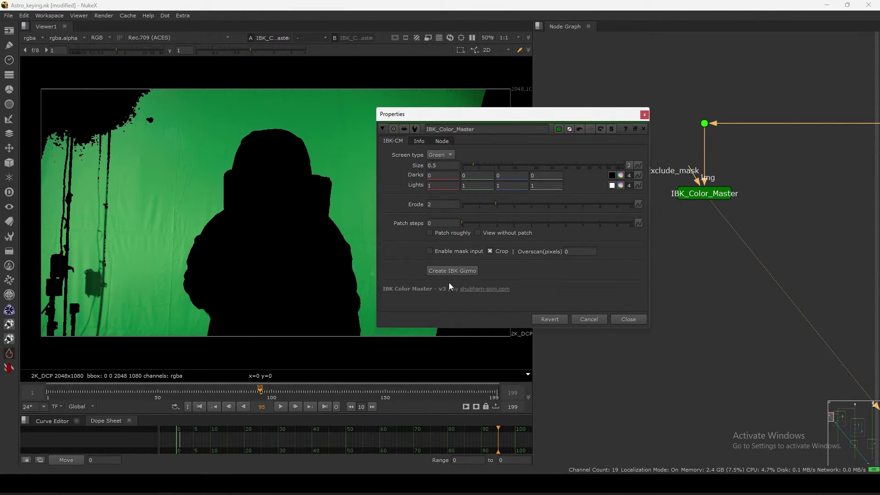
pyautogui.click(451, 271)
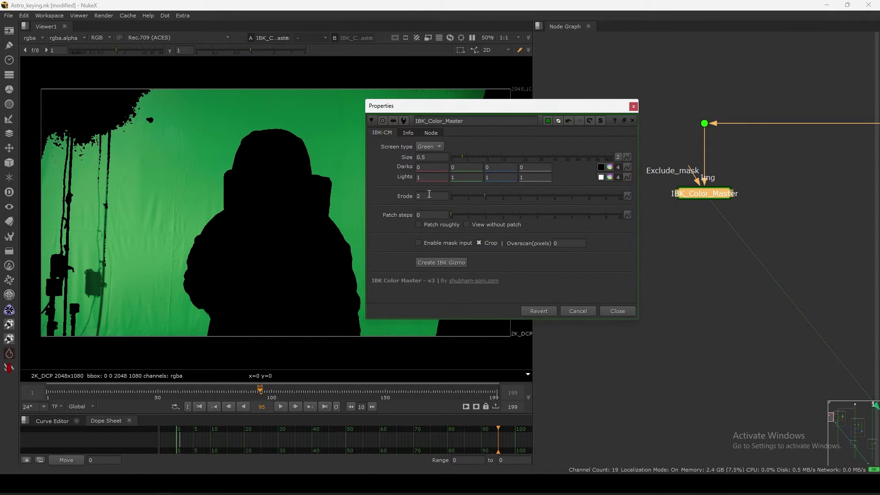
pyautogui.click(399, 224)
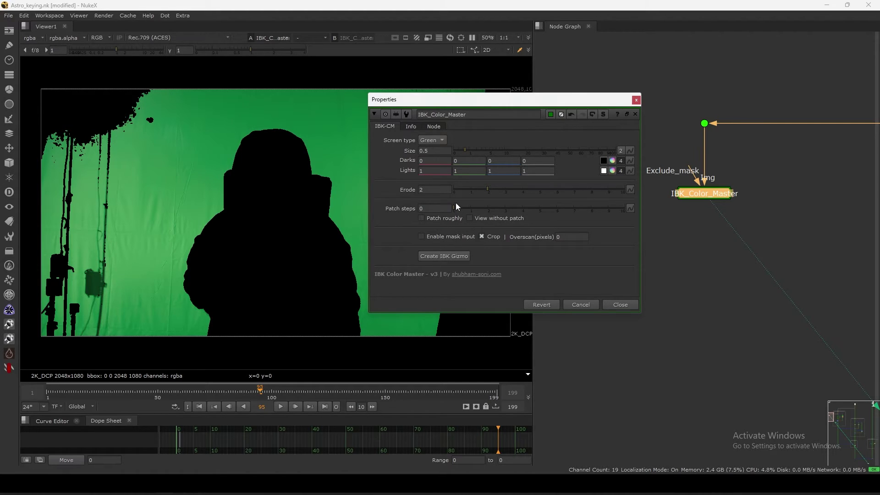
# Try Patch steps values of 2 and 4 and check the edges of the astronaut-shaped hole.
pyautogui.moveTo(477, 105); pyautogui.dragTo(499, 94)
pyautogui.write('2')
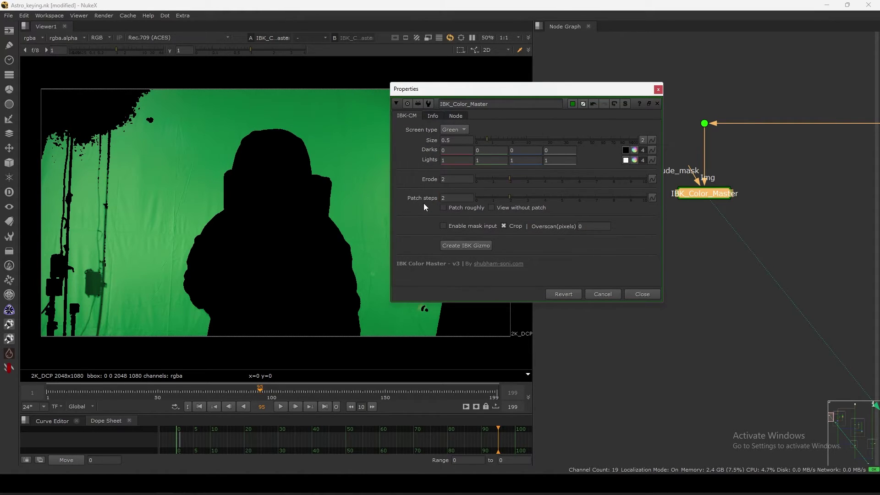
pyautogui.press('Return')
pyautogui.scroll(4, 278, 238)
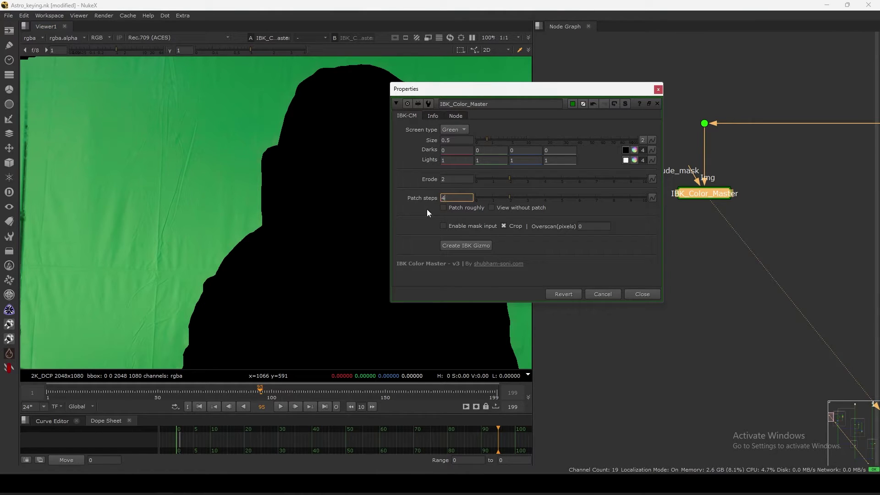
pyautogui.write('4')
pyautogui.press('Return')
pyautogui.scroll(-2, 303, 238)
pyautogui.scroll(-1, 311, 250)
pyautogui.moveTo(315, 244); pyautogui.dragTo(232, 259, button='middle')
# Set Patch steps to 10 to fill in the astronaut-shaped hole, keeping the whole plate in view.
pyautogui.moveTo(310, 156); pyautogui.dragTo(188, 301)
pyautogui.write('10')
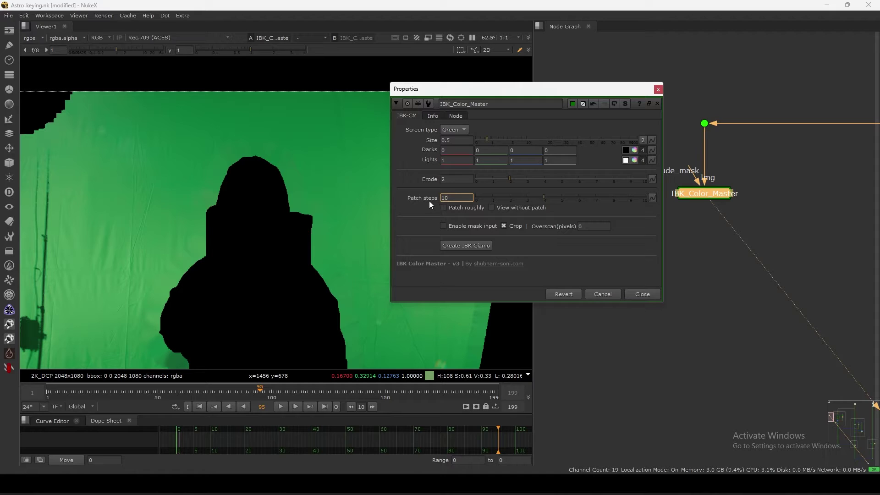
pyautogui.press('Return')
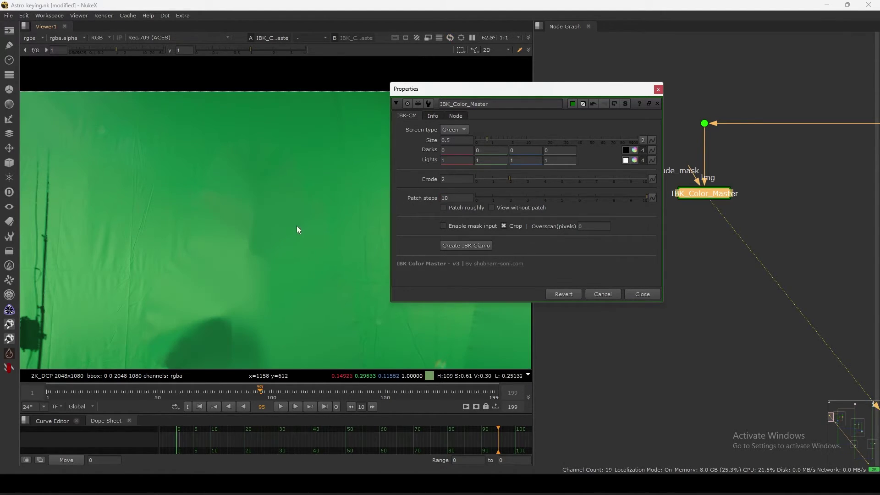
pyautogui.scroll(-1, 296, 224)
pyautogui.moveTo(537, 95); pyautogui.dragTo(629, 67)
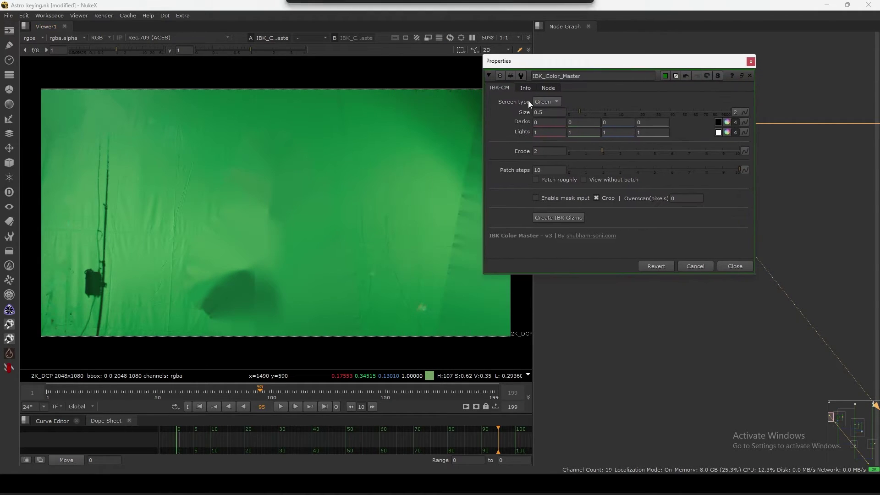
# Try Patch steps at 11 and return the value to 10.
pyautogui.click(551, 170)
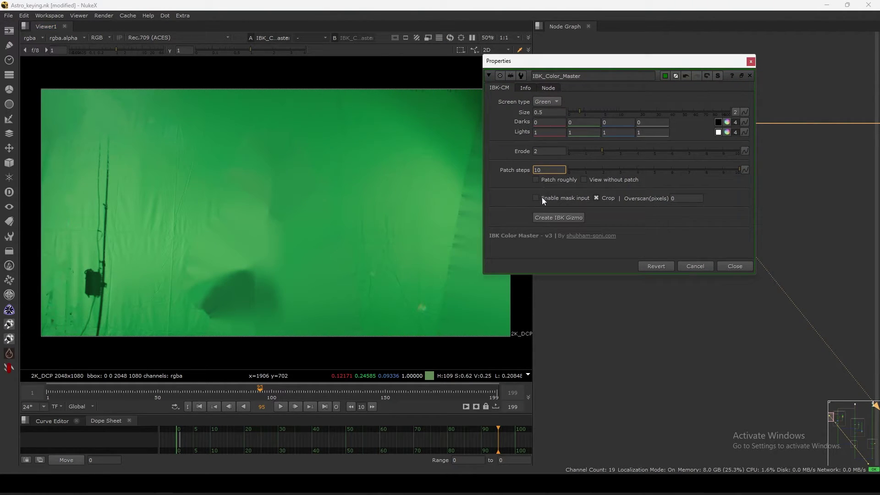
pyautogui.press('Up')
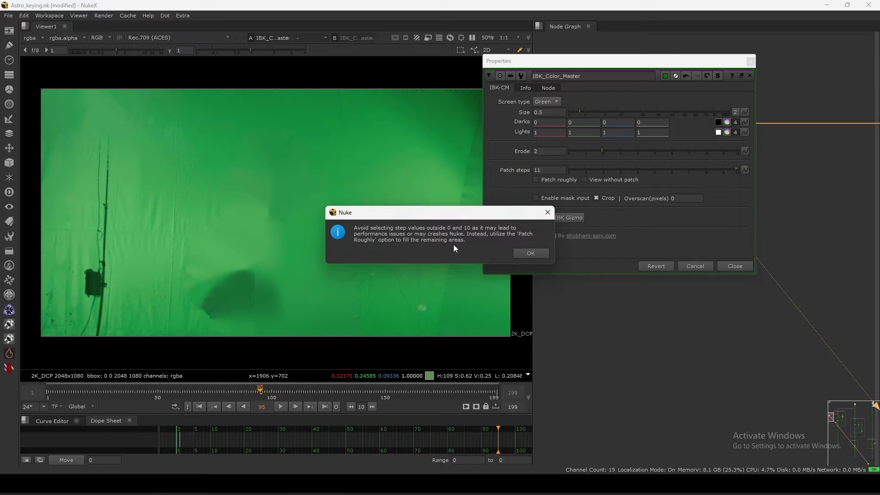
pyautogui.moveTo(470, 215); pyautogui.dragTo(473, 211)
pyautogui.click(532, 248)
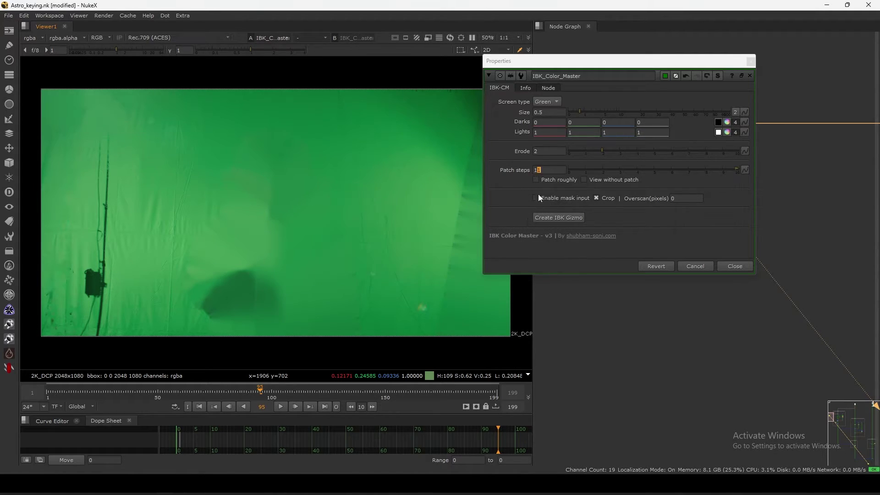
pyautogui.click(548, 171)
pyautogui.press('Down')
pyautogui.press('Return')
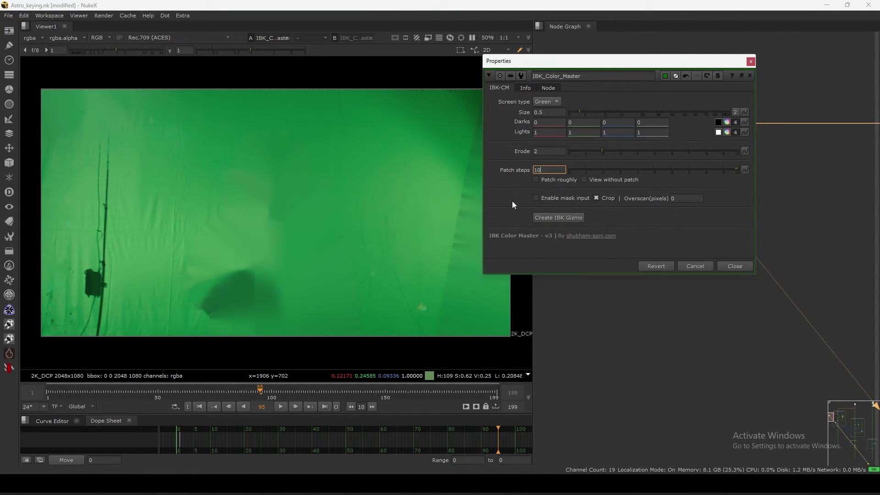
# Open the internal node graph of the IBK_Color_Master group and bring its whole patch chain into view.
pyautogui.click(512, 200)
pyautogui.moveTo(724, 64); pyautogui.dragTo(628, 97)
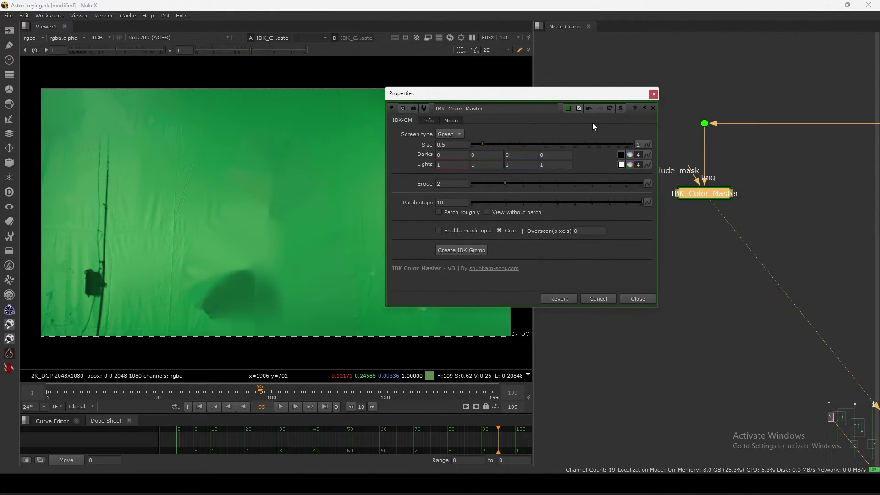
pyautogui.click(621, 108)
pyautogui.scroll(-4, 655, 214)
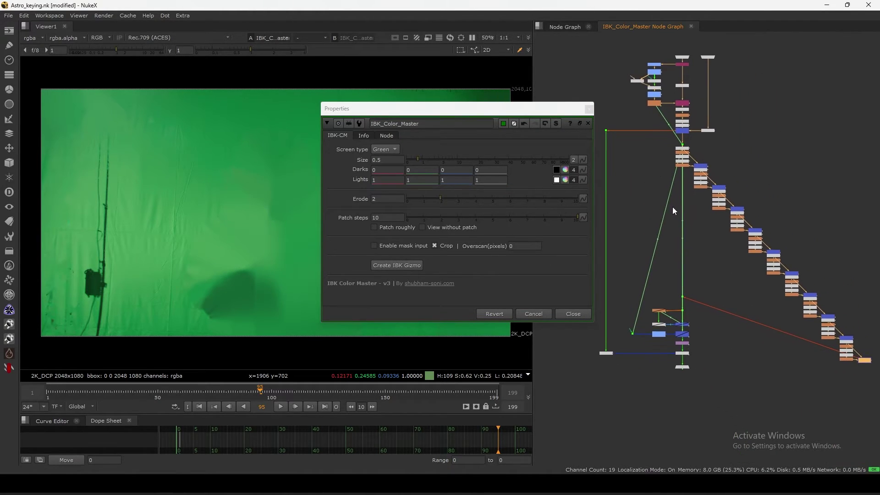
# Try Patch steps values of 0 and 1 and compare the branches in the group's internal node chain.
pyautogui.click(386, 218)
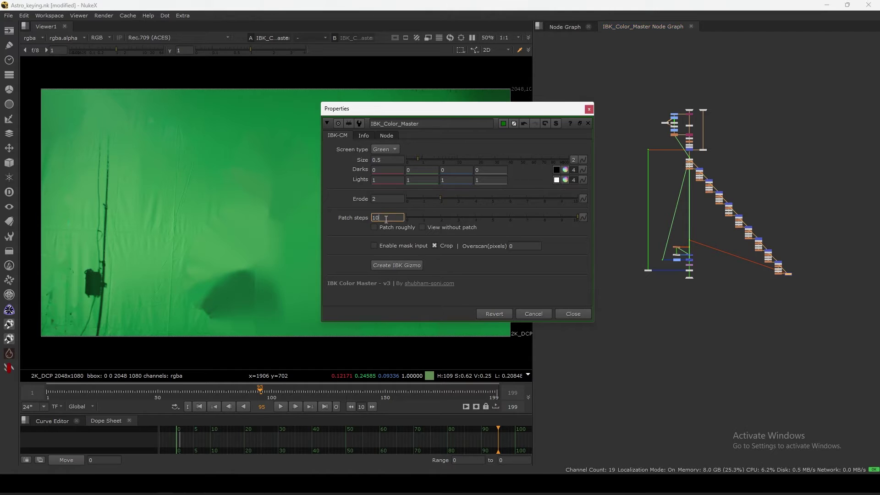
pyautogui.press('BackSpace')
pyautogui.press('Return')
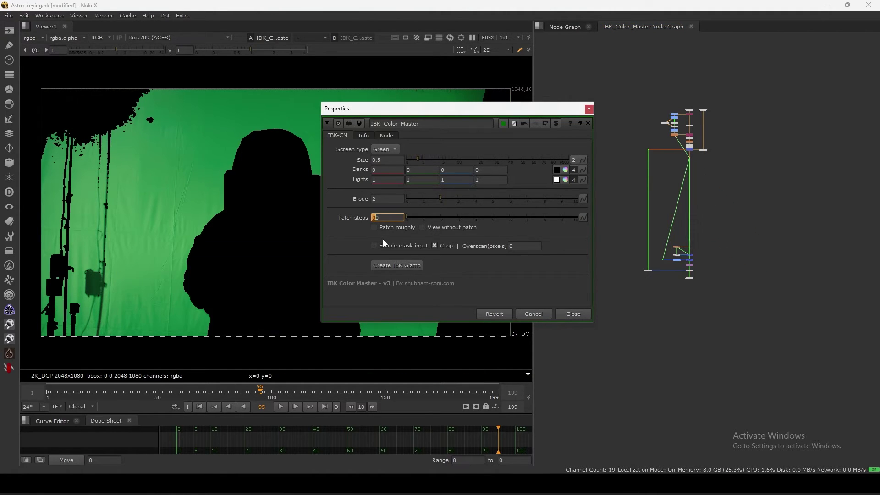
pyautogui.write('0')
pyautogui.press('Return')
pyautogui.write('2')
pyautogui.press('Return')
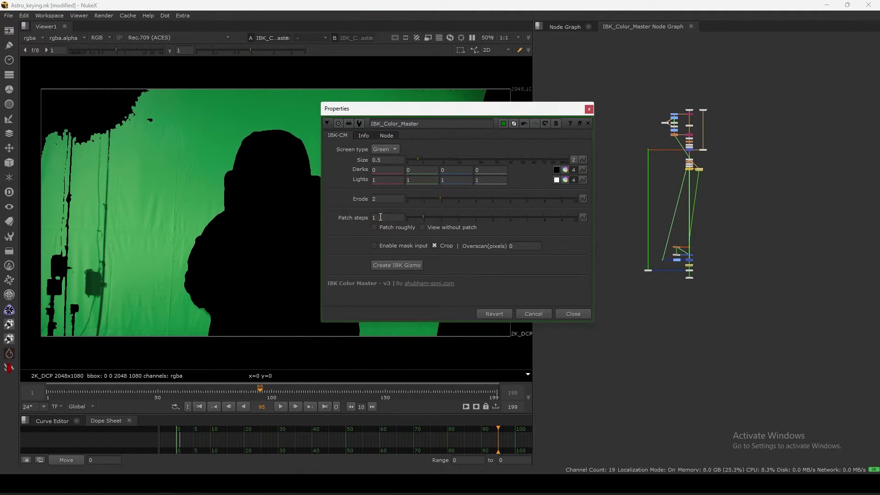
# Try Patch steps at 3 and examine the blur, unpremult and merge branches inside the group.
pyautogui.moveTo(380, 221); pyautogui.dragTo(360, 224)
pyautogui.write('3')
pyautogui.press('Return')
pyautogui.moveTo(700, 211); pyautogui.dragTo(698, 214, button='middle')
pyautogui.scroll(8, 699, 214)
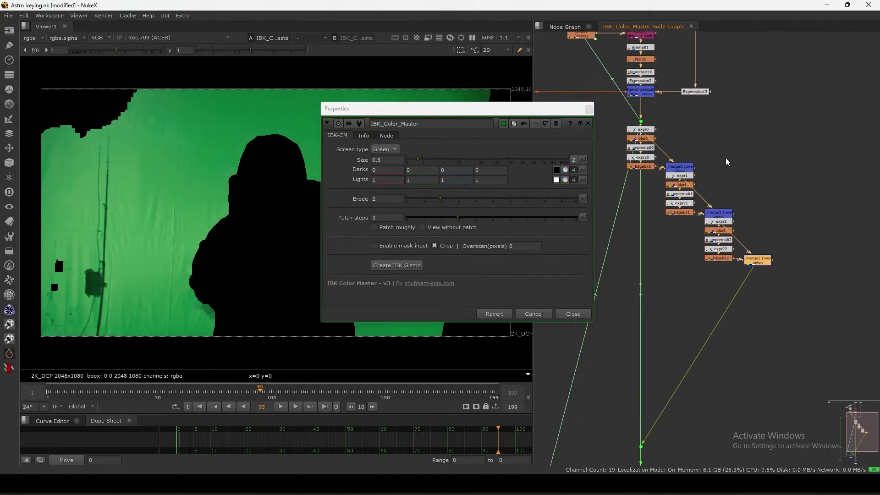
pyautogui.moveTo(732, 170); pyautogui.dragTo(695, 161, button='middle')
pyautogui.moveTo(833, 195); pyautogui.dragTo(653, 335)
pyautogui.click(662, 323)
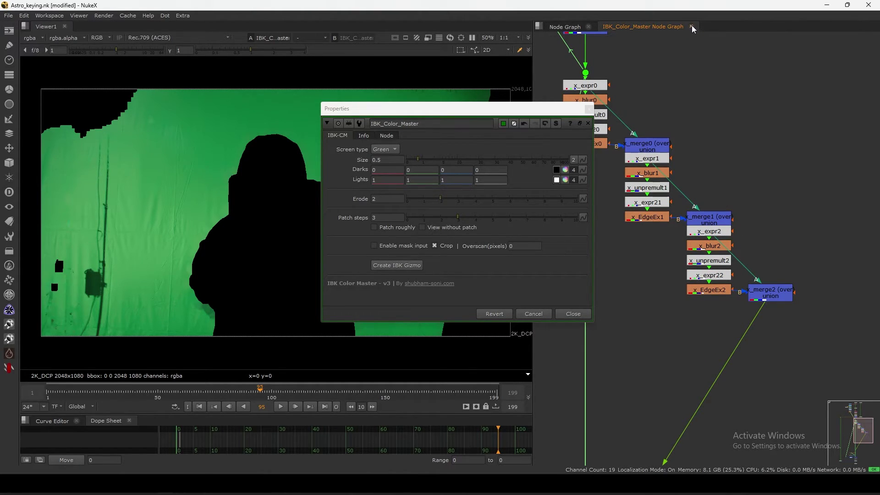
# Try Patch steps at 5 with the group's full node chain framed.
pyautogui.press('f')
pyautogui.moveTo(366, 218); pyautogui.dragTo(345, 226)
pyautogui.write('5')
pyautogui.press('Return')
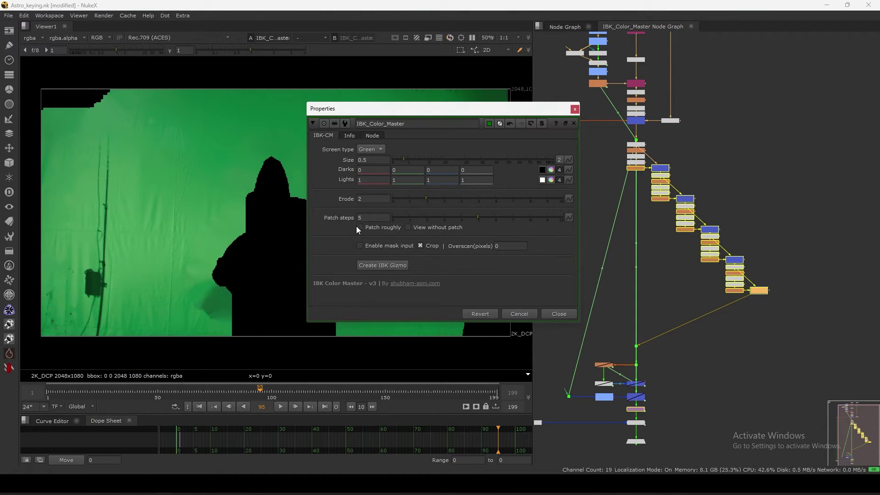
# Set Patch steps to 3 and close the IBK_Color_Master group's internal node graph.
pyautogui.click(367, 217)
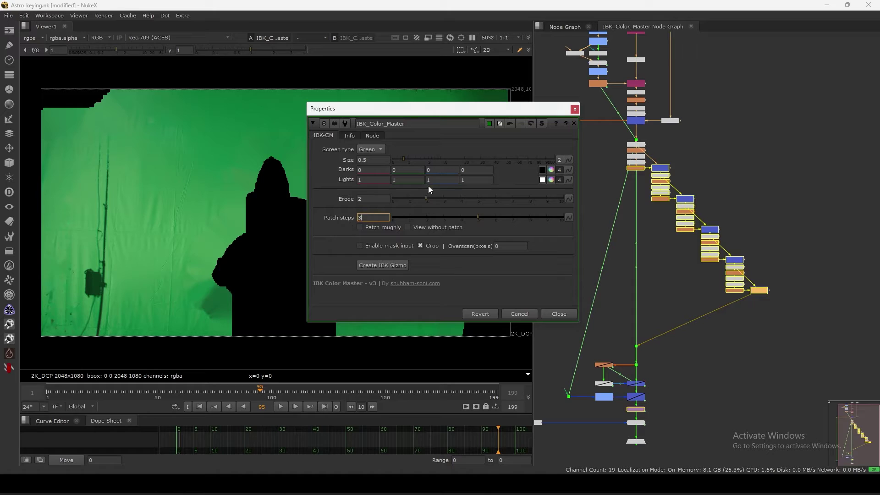
pyautogui.write('3')
pyautogui.press('Return')
pyautogui.click(691, 26)
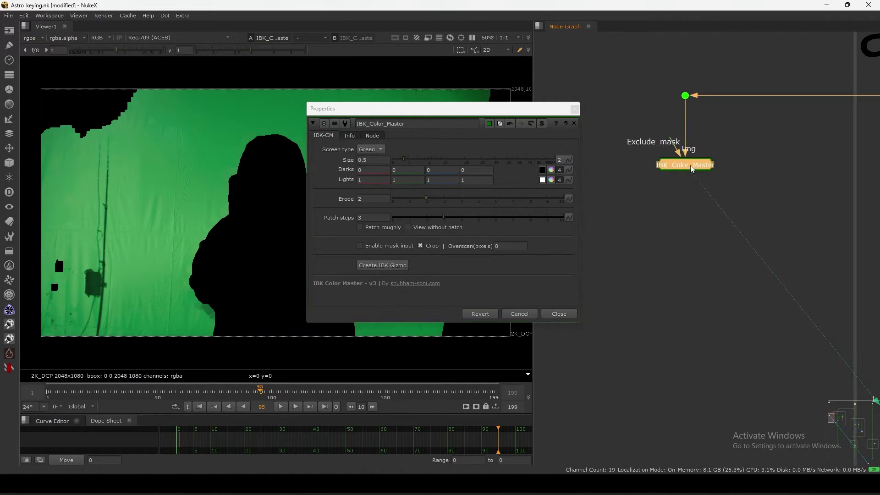
# Show the original astronaut footage in the viewer from the dot feeding IBK_Color_Master.
pyautogui.moveTo(687, 174); pyautogui.dragTo(688, 171)
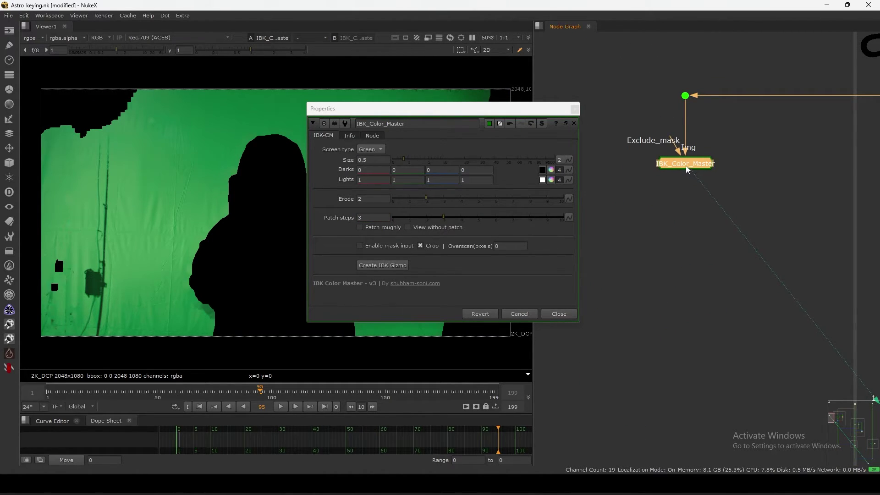
pyautogui.moveTo(518, 113); pyautogui.dragTo(619, 87)
pyautogui.moveTo(711, 105); pyautogui.dragTo(754, 103, button='middle')
pyautogui.moveTo(755, 72); pyautogui.dragTo(692, 115)
pyautogui.press('1')
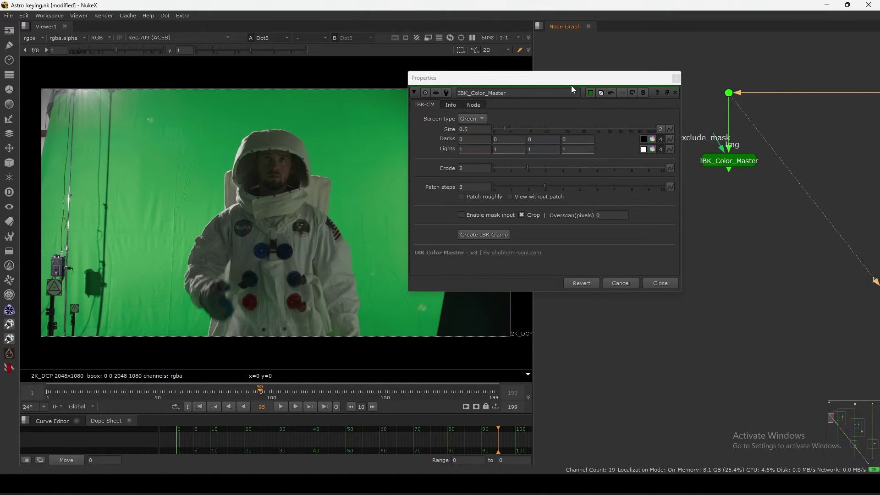
# Sample the pixel colours of the green screen and the dark glove along the glove's edge.
pyautogui.moveTo(571, 87); pyautogui.dragTo(620, 65)
pyautogui.scroll(5, 249, 194)
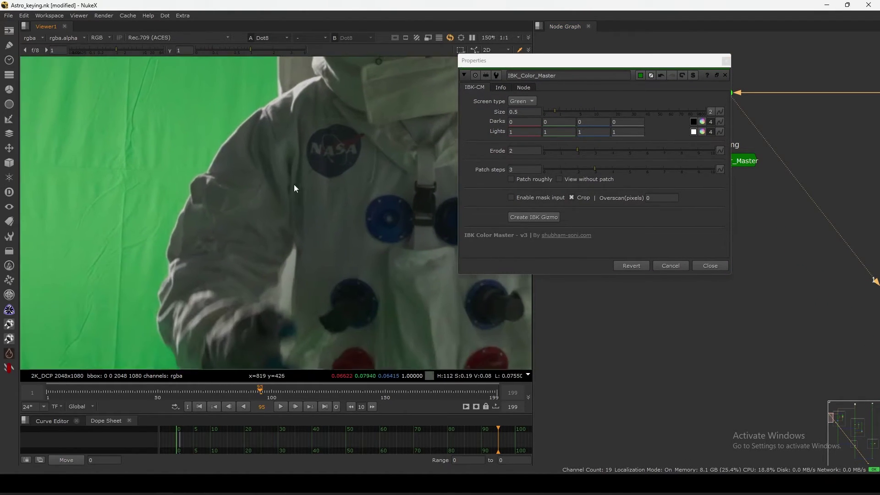
pyautogui.scroll(6, 297, 271)
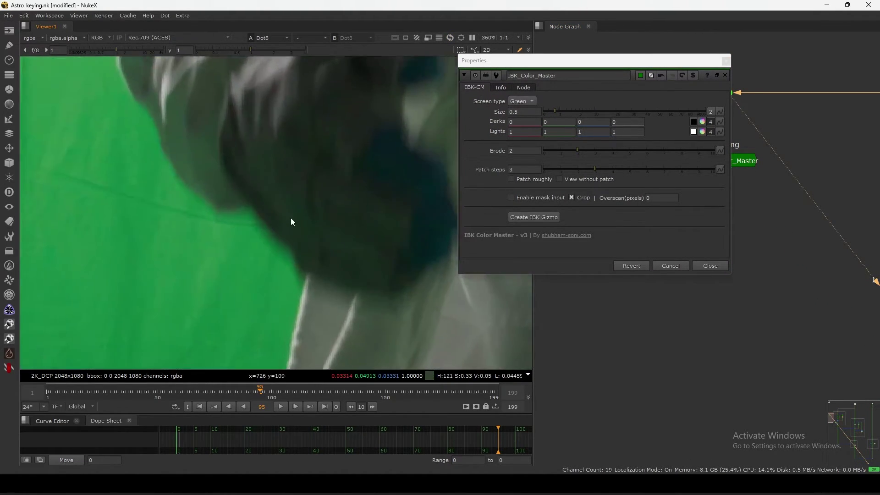
pyautogui.scroll(2, 283, 225)
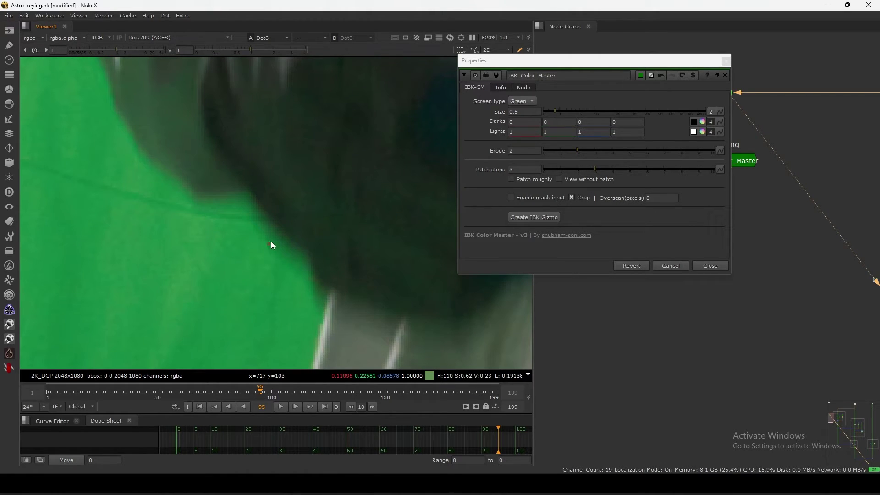
pyautogui.keyDown('ctrl'); pyautogui.keyDown('shift'); pyautogui.moveTo(288, 214); pyautogui.dragTo(277, 251); pyautogui.keyUp('shift'); pyautogui.keyUp('ctrl')
pyautogui.keyDown('ctrl'); pyautogui.click(294, 214); pyautogui.keyUp('ctrl')
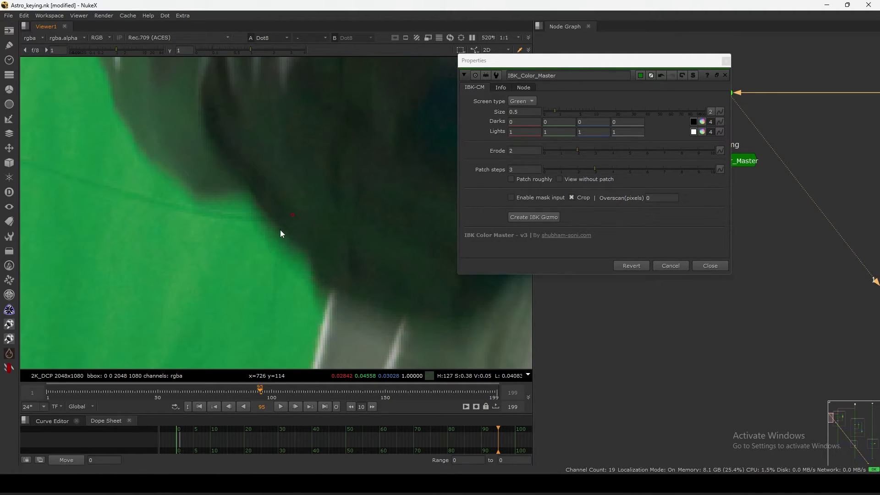
# Show the IBK_Color_Master output in the viewer at the same glove edge.
pyautogui.moveTo(669, 61); pyautogui.dragTo(582, 108)
pyautogui.click(719, 158)
pyautogui.press('1')
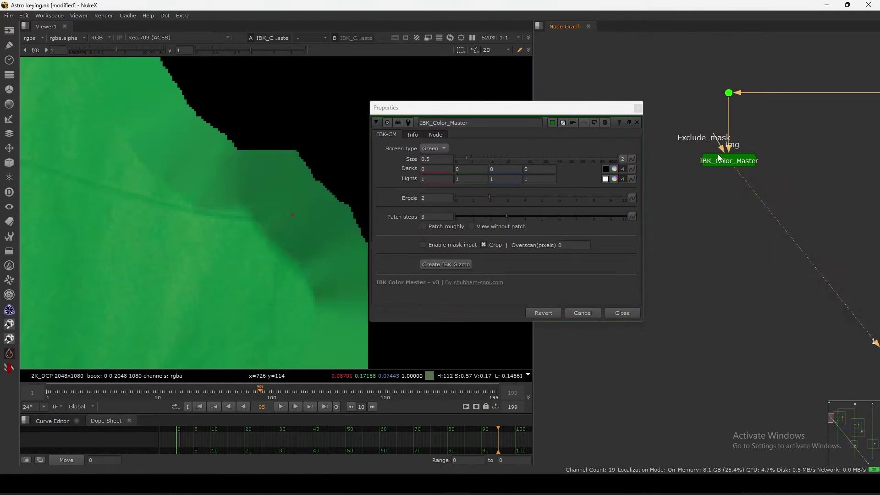
pyautogui.moveTo(527, 111); pyautogui.dragTo(598, 70)
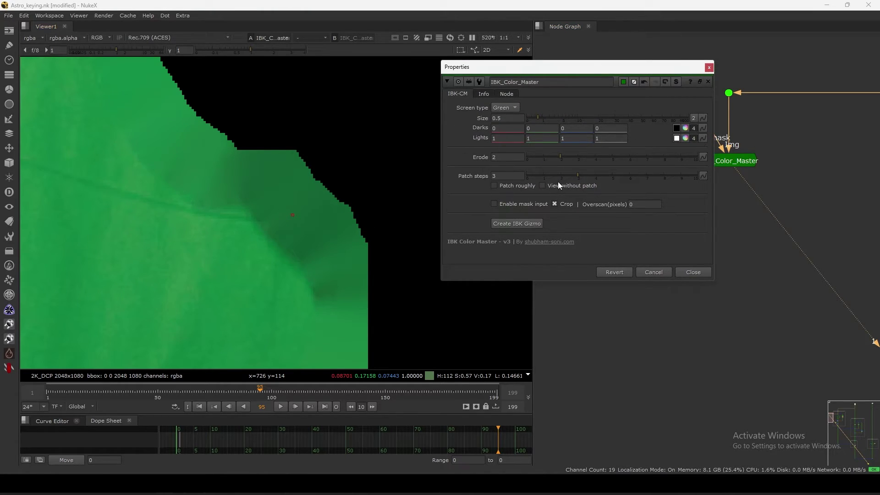
# Try Patch steps at 0 around the glove edge and return the value to 3.
pyautogui.moveTo(551, 175); pyautogui.dragTo(497, 185)
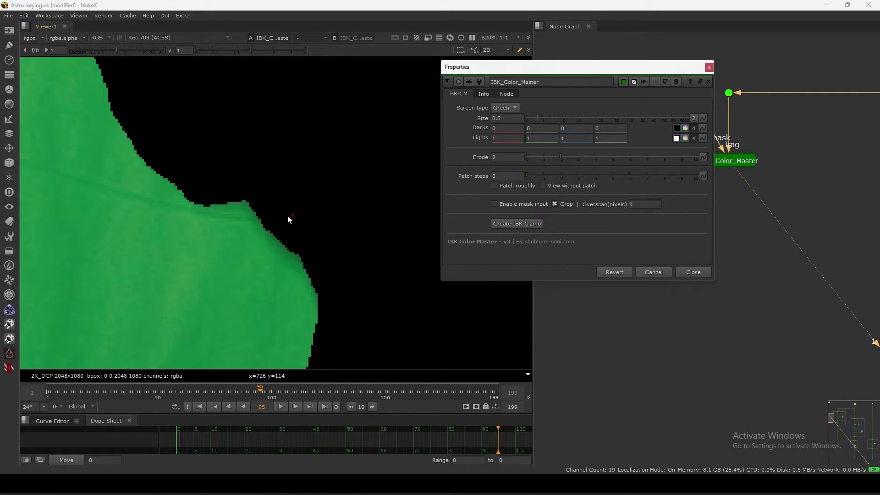
pyautogui.moveTo(504, 175); pyautogui.dragTo(488, 181)
pyautogui.click(465, 183)
pyautogui.click(502, 175)
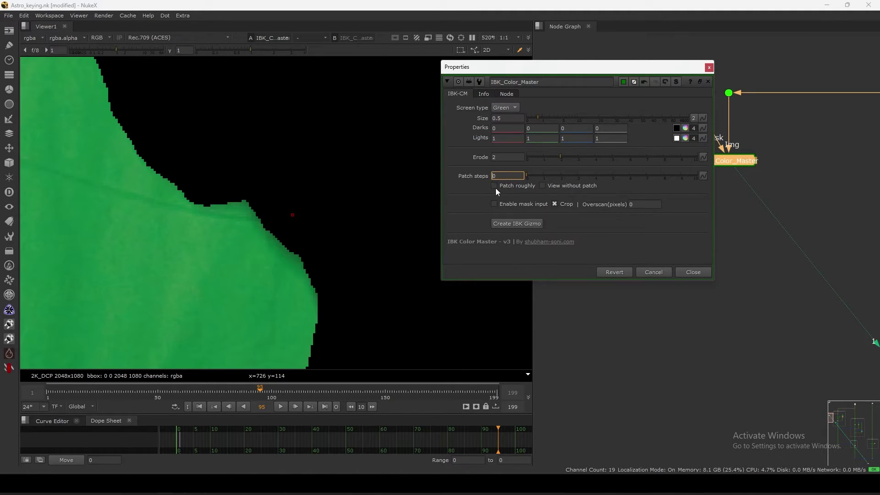
pyautogui.press('Up')
pyautogui.write('3')
pyautogui.press('Return')
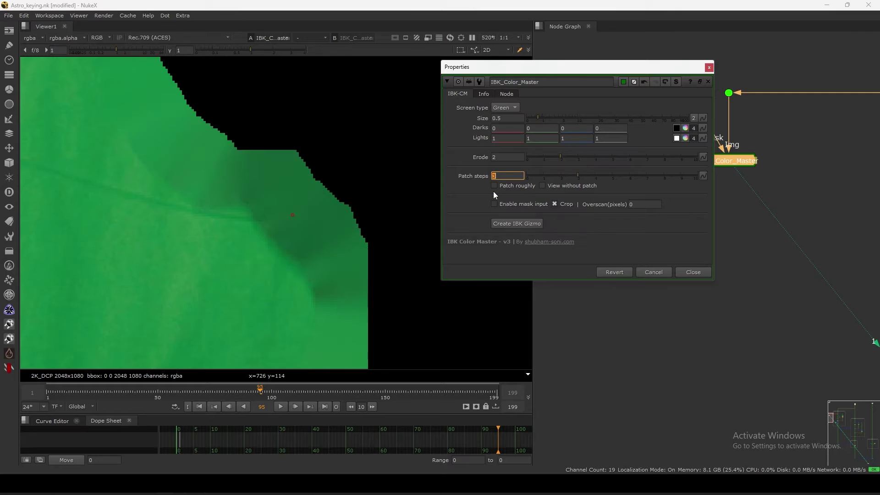
# Turn on Patch roughly and open the IBK_Color_Master group's internal node graph at the end of its chain.
pyautogui.scroll(-2, 328, 196)
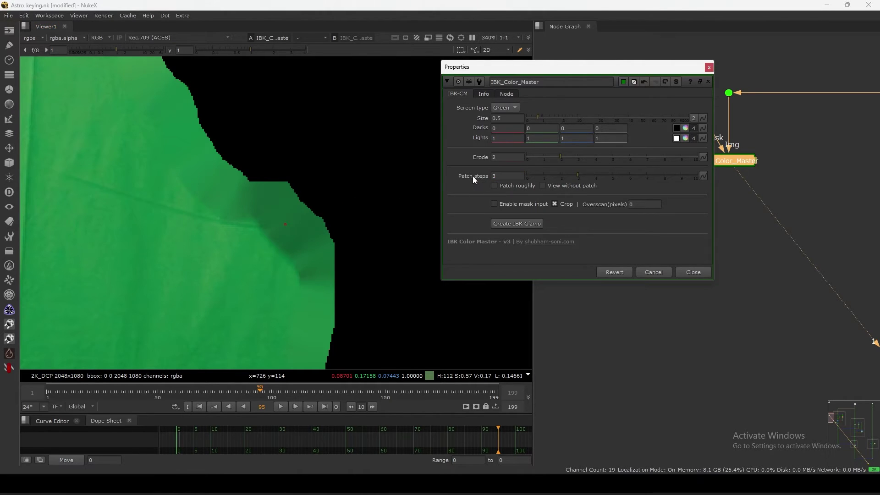
pyautogui.click(514, 187)
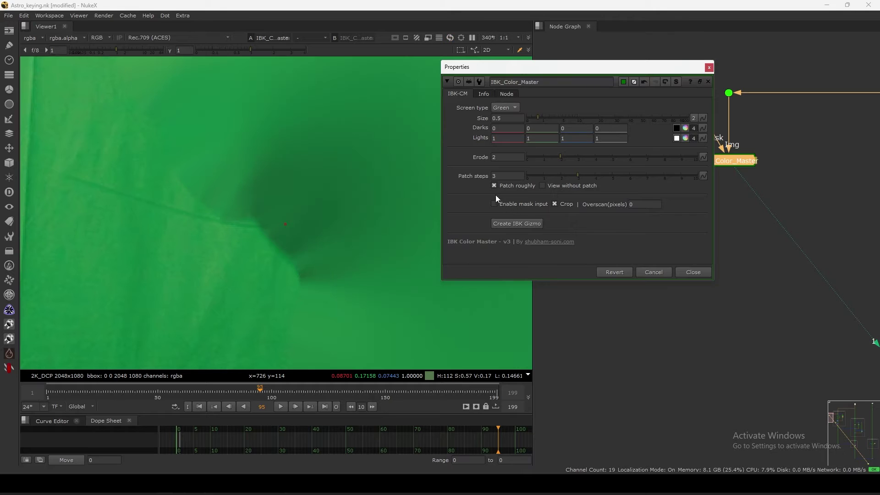
pyautogui.moveTo(678, 72); pyautogui.dragTo(607, 94)
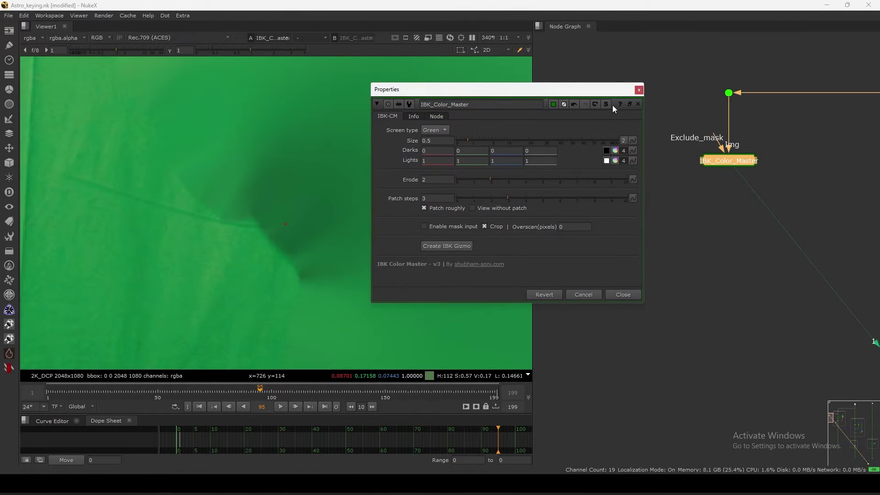
pyautogui.click(605, 104)
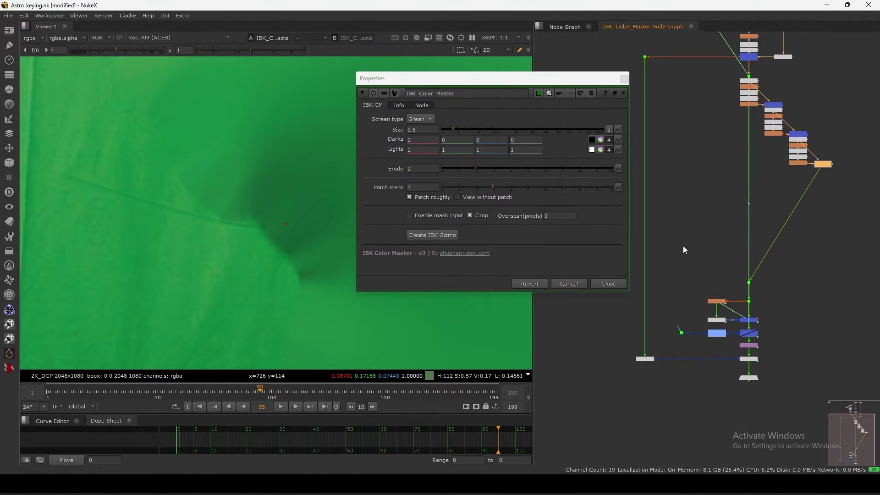
pyautogui.scroll(3, 672, 202)
# Turn Patch roughly off and examine the EdgeExtend1, Expression1 and Merge1 nodes it controls.
pyautogui.click(409, 197)
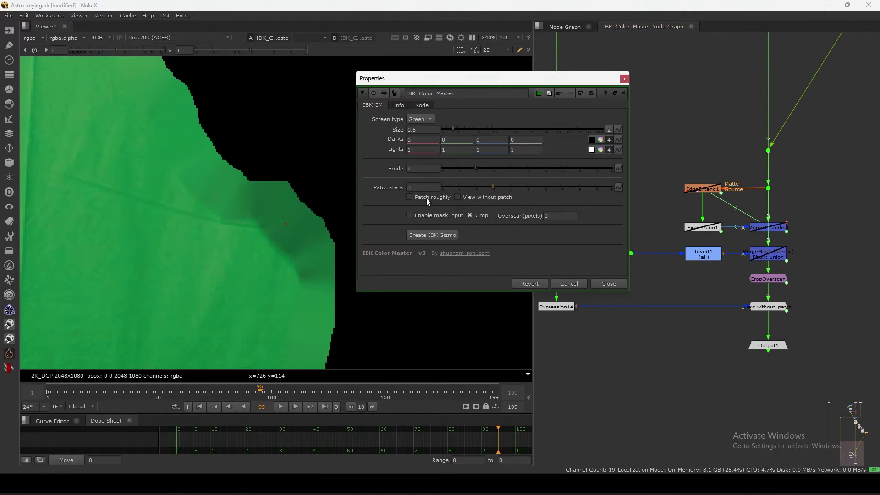
pyautogui.scroll(3, 718, 203)
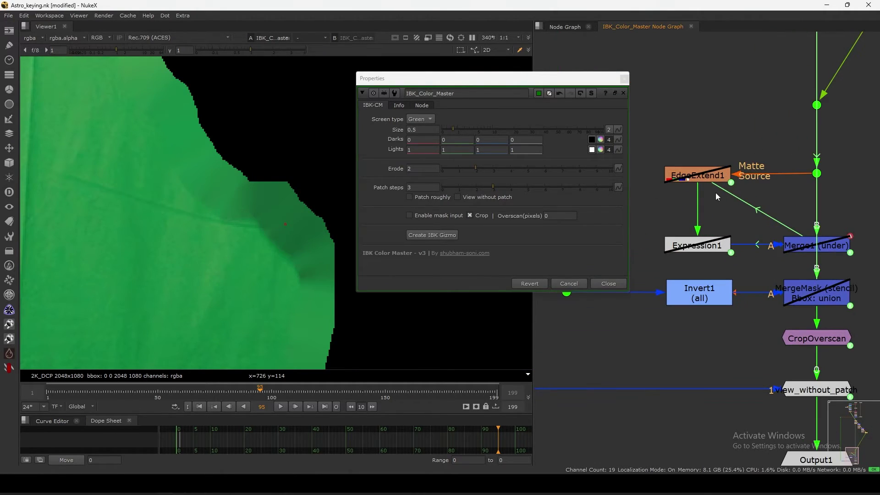
pyautogui.scroll(2, 312, 221)
# Sample the pixel colours along the jagged boundary between the patched green and the black hole.
pyautogui.scroll(5, 313, 215)
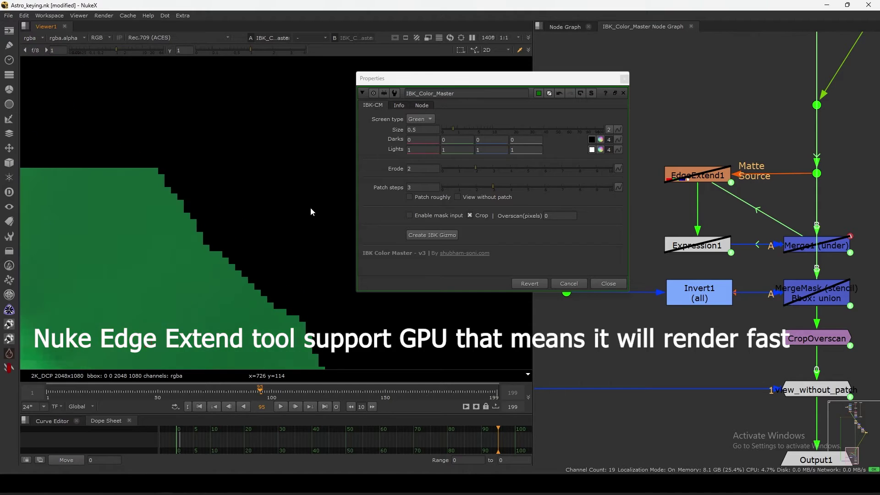
pyautogui.keyDown('ctrl'); pyautogui.click(205, 269); pyautogui.keyUp('ctrl')
pyautogui.click(411, 187)
pyautogui.moveTo(241, 295); pyautogui.dragTo(276, 271, button='middle')
pyautogui.keyDown('ctrl'); pyautogui.moveTo(235, 244); pyautogui.dragTo(256, 264); pyautogui.keyUp('ctrl')
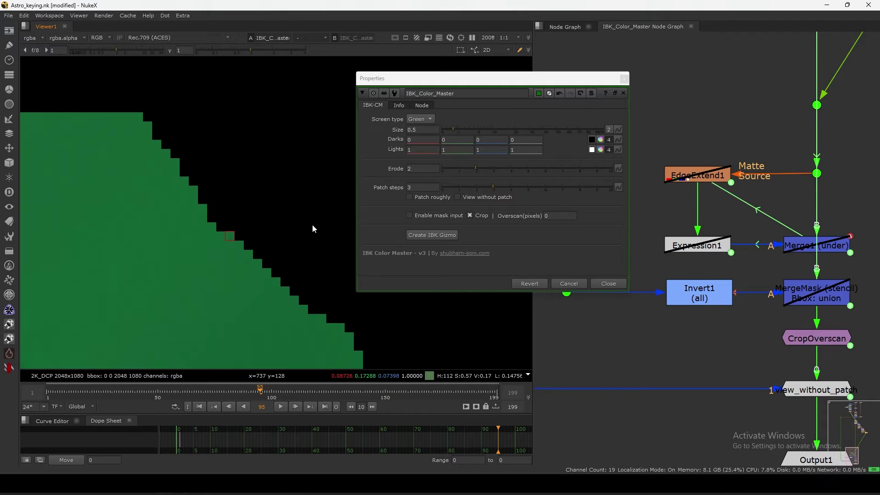
# Turn Patch roughly back on, then close the group's internal node graph after reviewing the patch chain.
pyautogui.click(424, 196)
pyautogui.scroll(-4, 307, 261)
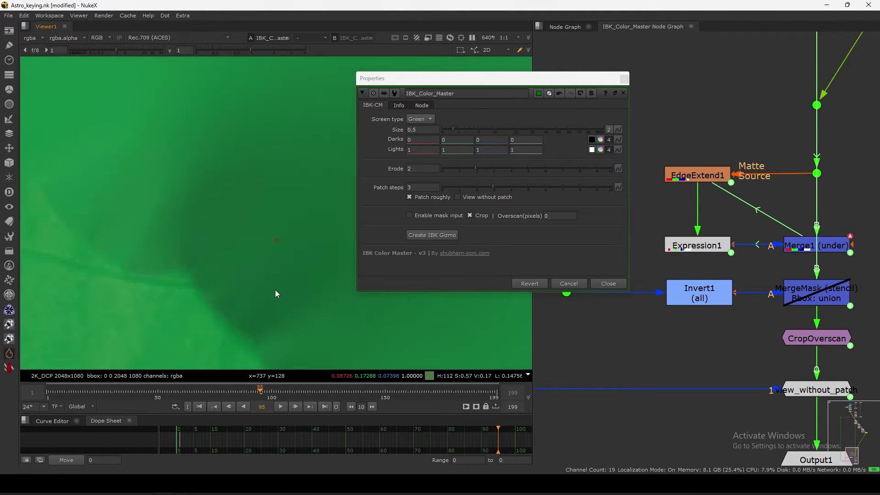
pyautogui.scroll(-2, 273, 297)
pyautogui.click(643, 27)
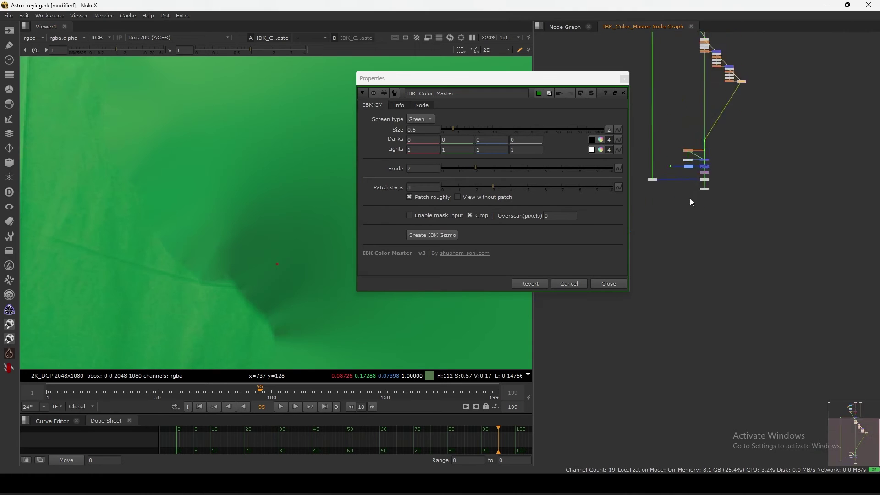
pyautogui.moveTo(692, 188); pyautogui.dragTo(676, 266, button='middle')
pyautogui.moveTo(760, 183); pyautogui.dragTo(675, 109)
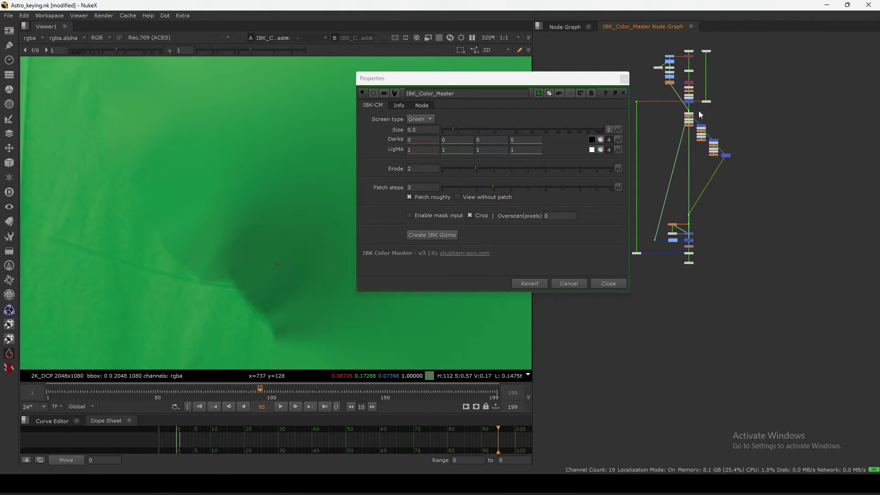
pyautogui.click(691, 27)
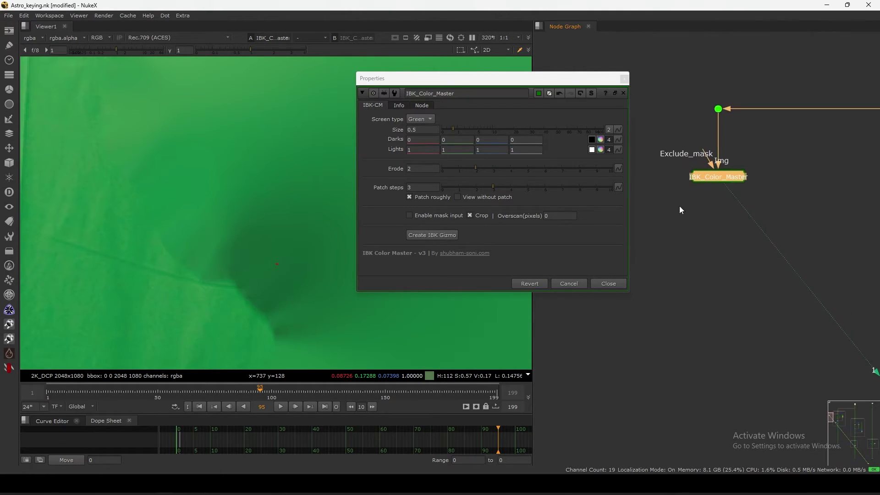
# Switch the viewer to the unprocessed footage from the dot above IBK_Color_Master for comparison with the patched plate.
pyautogui.moveTo(682, 113); pyautogui.dragTo(618, 164)
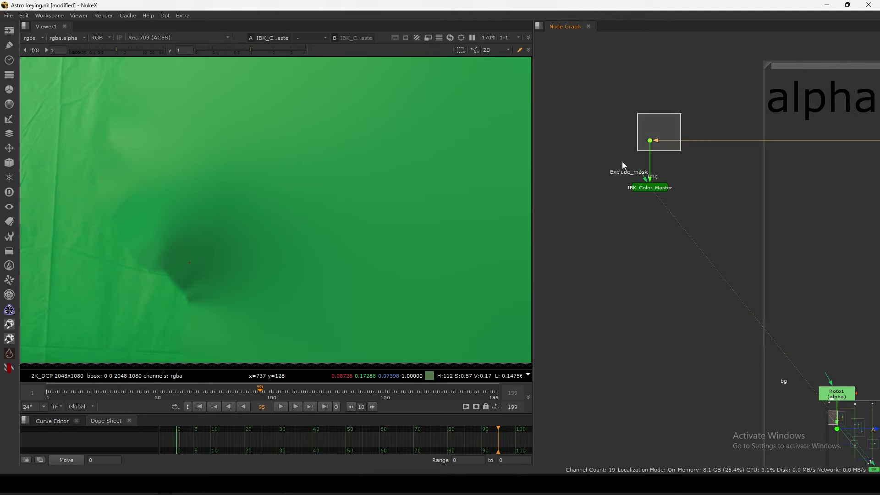
pyautogui.press('1')
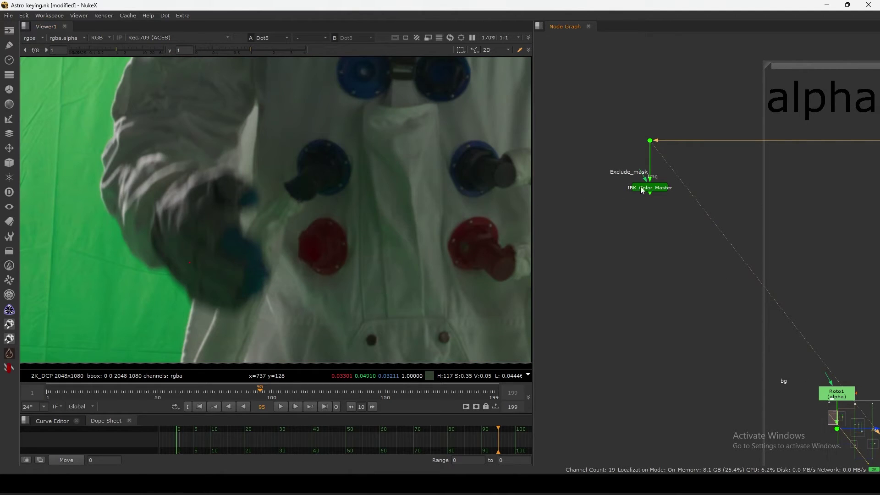
# Compare the IBK_Color_Master output with the unprocessed footage around the astronaut's glove.
pyautogui.click(637, 191)
pyautogui.press('1')
pyautogui.click(650, 140)
pyautogui.press('1')
pyautogui.scroll(4, 285, 282)
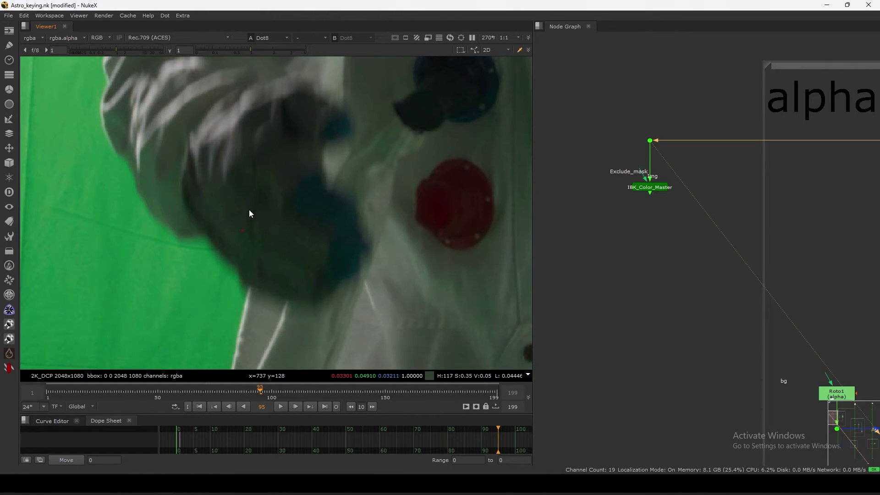
pyautogui.press('f')
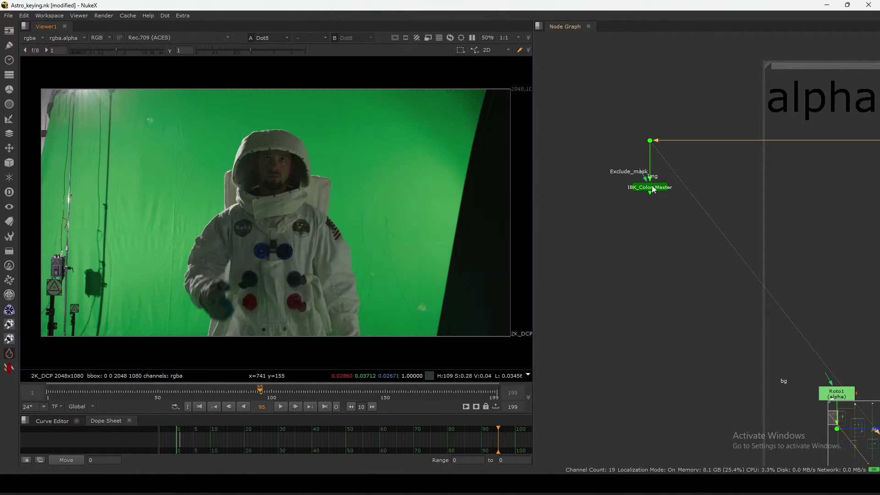
# Create an IBK Gizmo from IBK_Color_Master, then close its properties.
pyautogui.doubleClick(650, 187)
pyautogui.press('1')
pyautogui.moveTo(619, 110); pyautogui.dragTo(644, 104, button='middle')
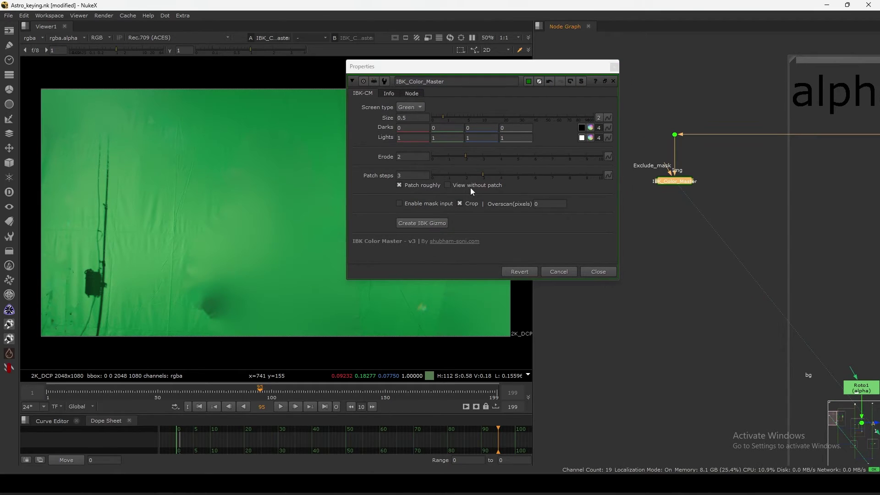
pyautogui.click(422, 224)
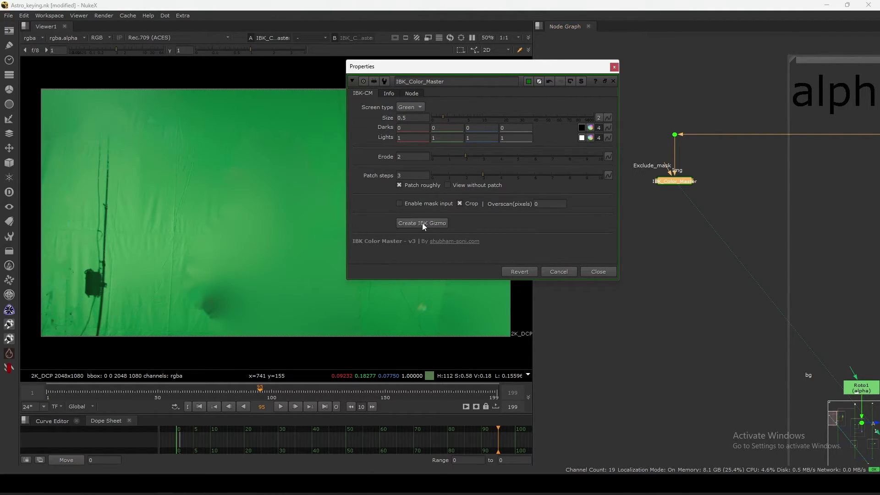
pyautogui.click(609, 271)
pyautogui.scroll(3, 661, 241)
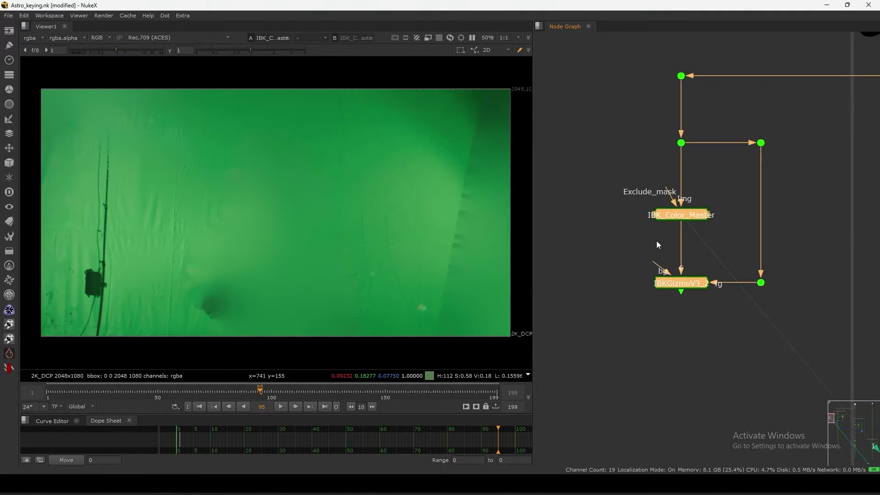
# Show the alpha of IBKGizmoV3_2 in the viewer and inspect the matte around the glove.
pyautogui.click(606, 216)
pyautogui.click(670, 274)
pyautogui.moveTo(670, 274); pyautogui.dragTo(670, 270)
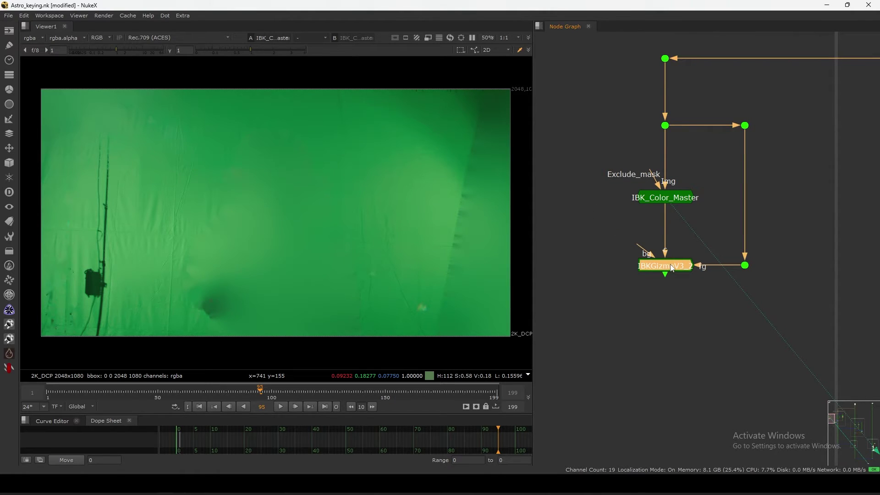
pyautogui.press('1')
pyautogui.click(590, 224)
pyautogui.press('a')
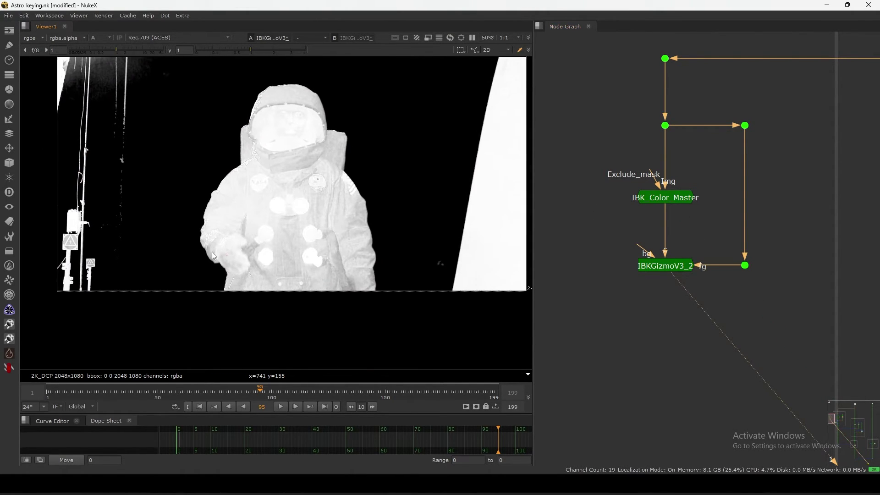
pyautogui.scroll(6, 238, 226)
pyautogui.scroll(2, 607, 211)
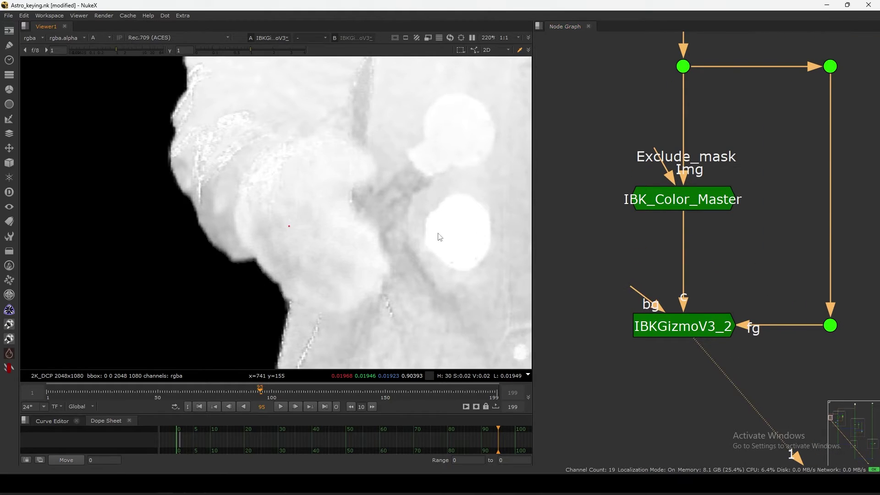
# Turn Patch roughly off in IBK_Color_Master and try Patch steps 1, 2 and 3, comparing the glove's alpha edge.
pyautogui.doubleClick(670, 192)
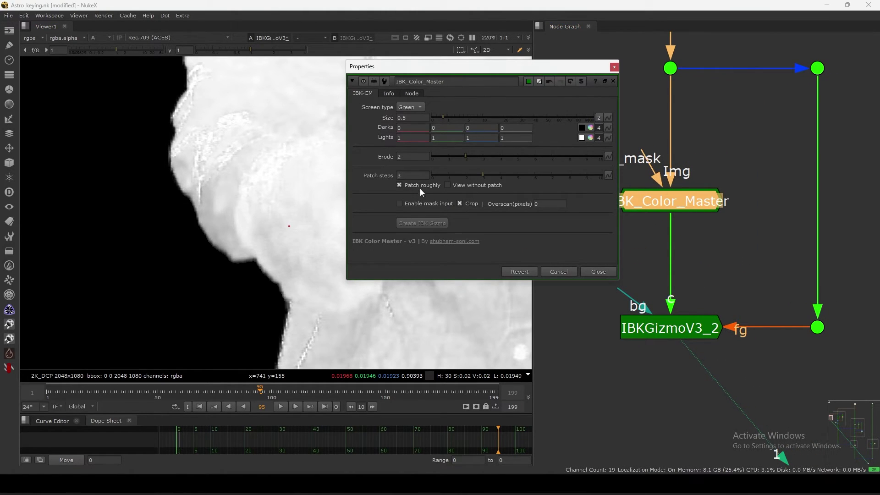
pyautogui.moveTo(470, 75); pyautogui.dragTo(628, 35)
pyautogui.click(449, 170)
pyautogui.doubleClick(530, 139)
pyautogui.write('1')
pyautogui.press('Return')
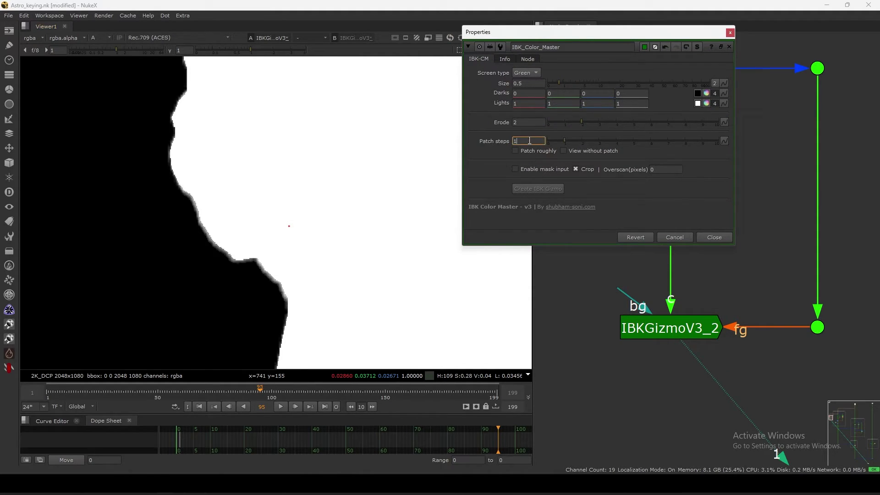
pyautogui.press('Up')
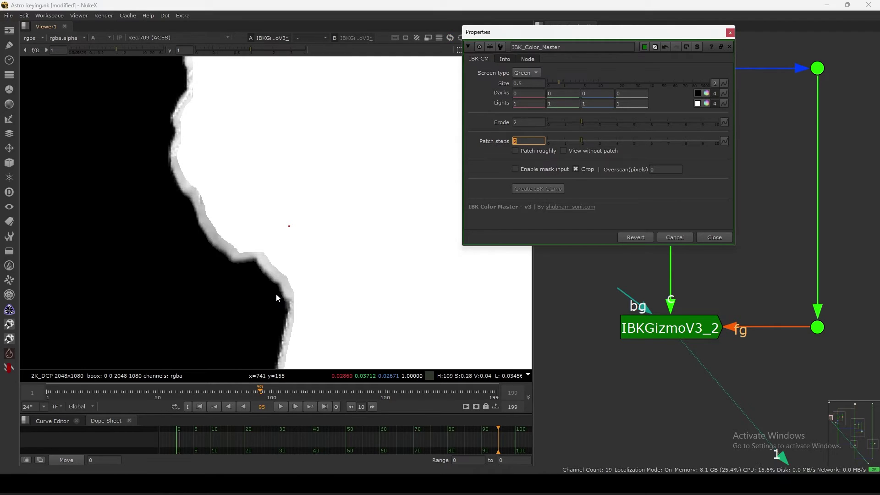
pyautogui.press('Up')
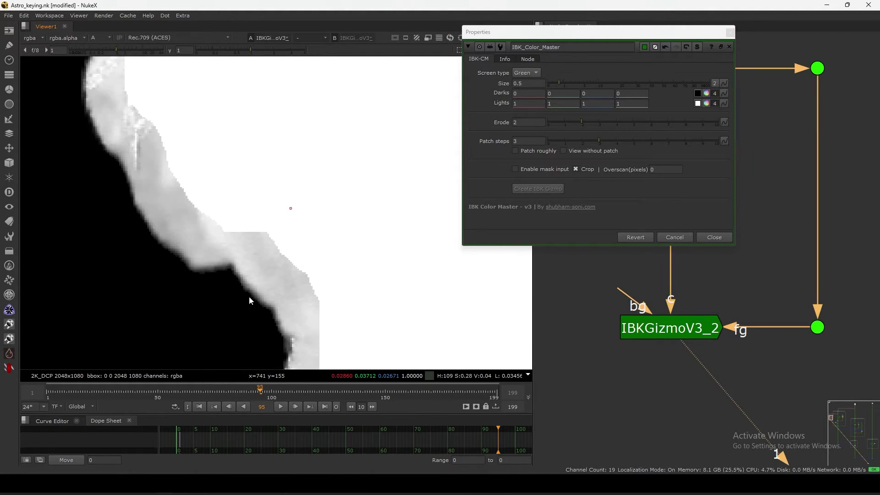
pyautogui.scroll(2, 250, 296)
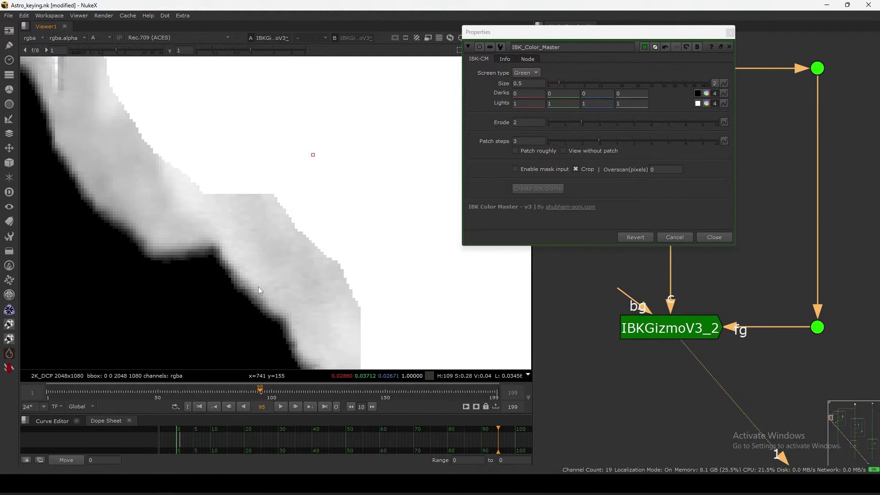
pyautogui.scroll(-4, 284, 266)
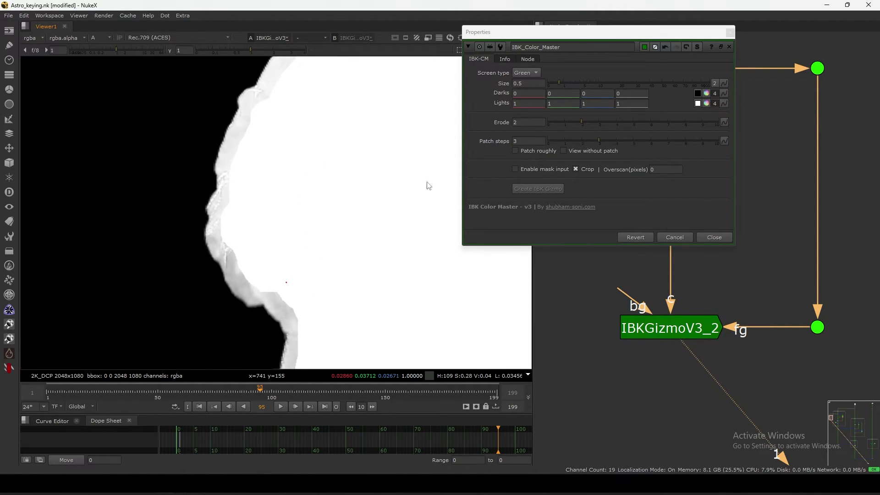
# Turn Patch roughly back on in IBK_Color_Master, close its properties and inspect the backpack's alpha edge.
pyautogui.click(515, 151)
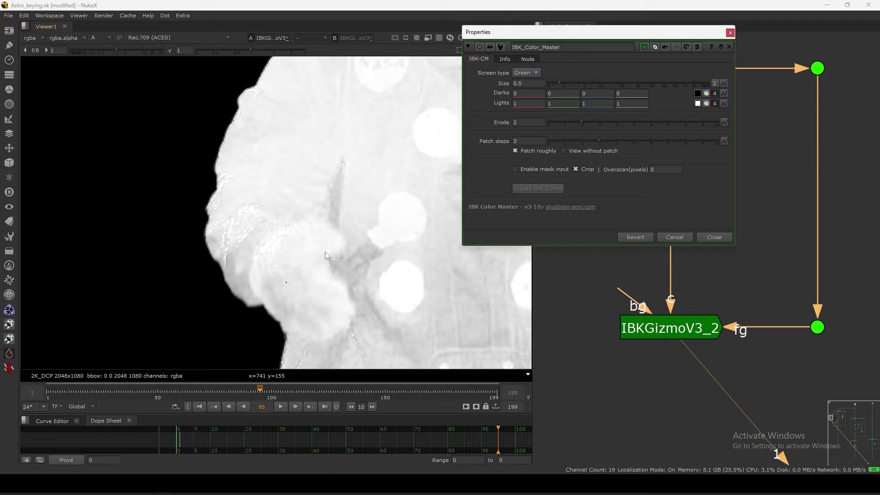
pyautogui.press('f')
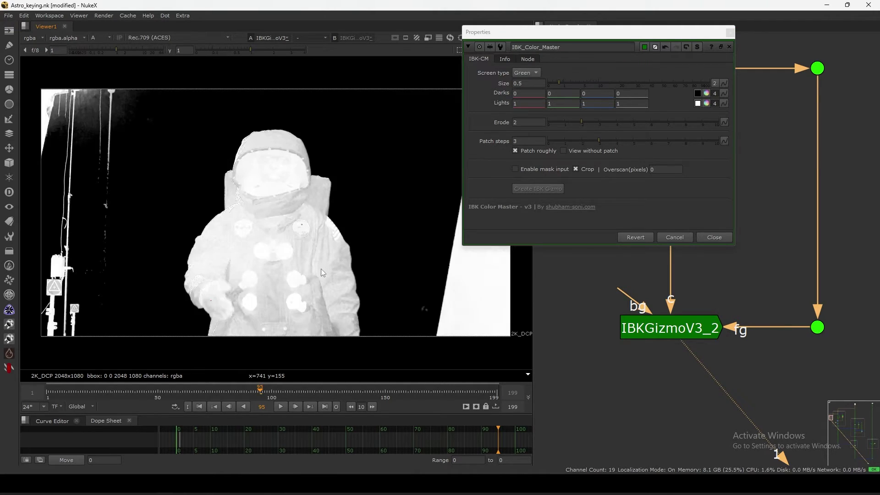
pyautogui.click(706, 237)
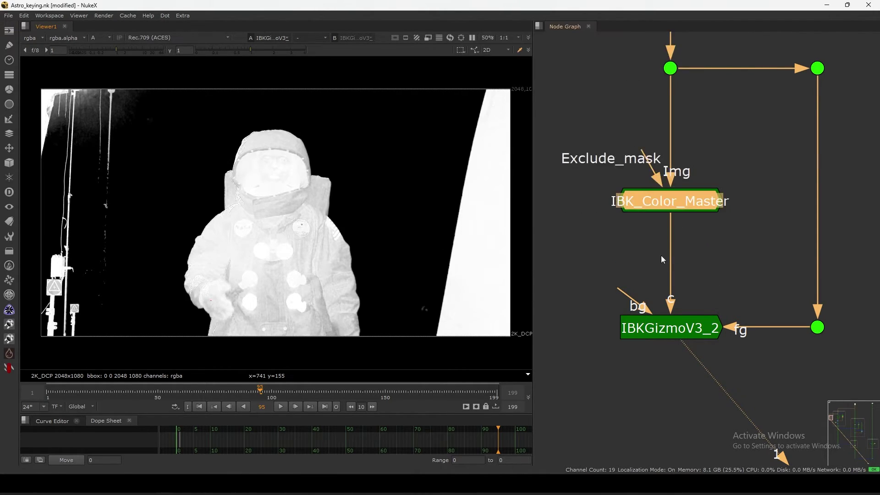
pyautogui.press('f')
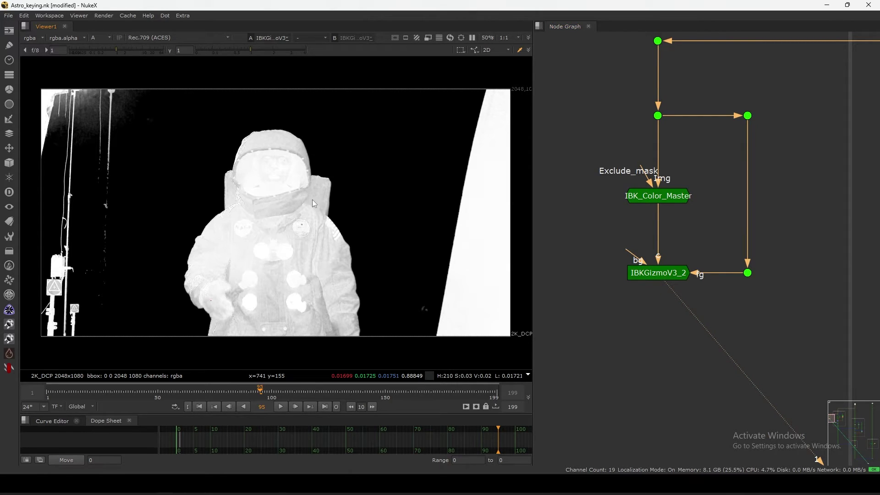
pyautogui.scroll(8, 307, 203)
pyautogui.scroll(-7, 344, 215)
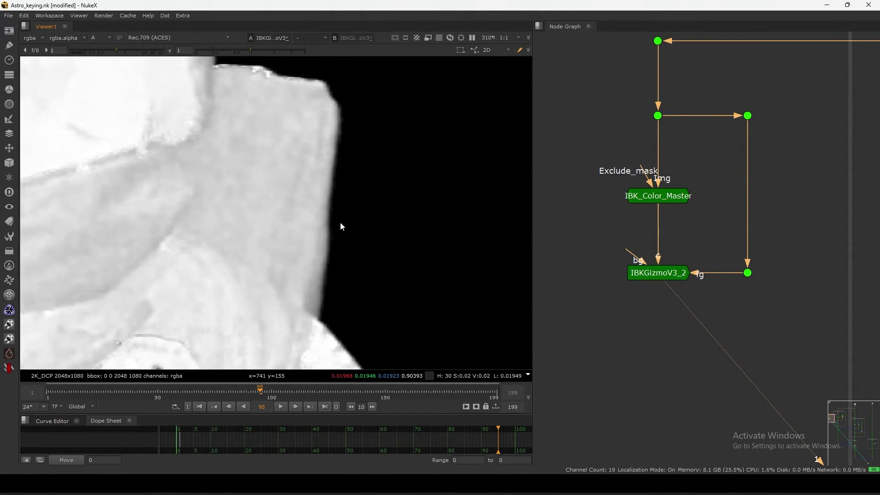
pyautogui.scroll(-3, 615, 258)
# Toggle Patch roughly off and back on in the alpha section's IBK_Color_Master1 to compare the astronaut's matte edge.
pyautogui.moveTo(612, 254); pyautogui.dragTo(576, 281, button='middle')
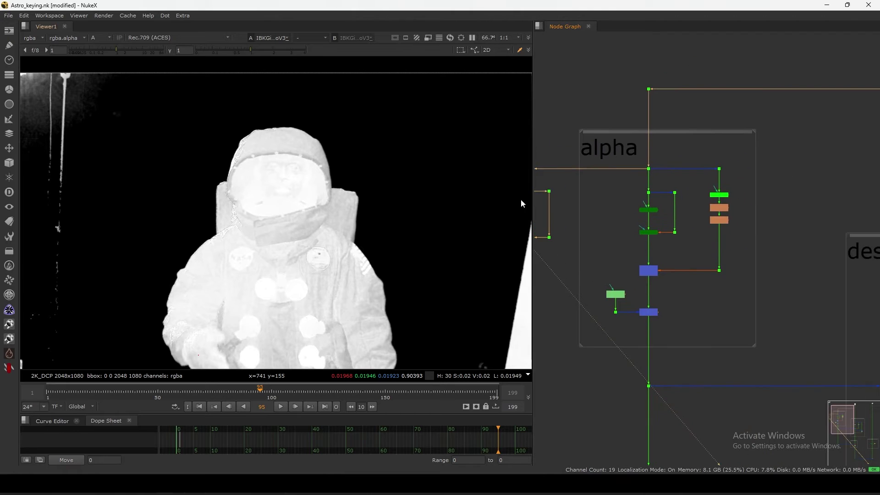
pyautogui.moveTo(535, 131); pyautogui.dragTo(513, 142)
pyautogui.scroll(5, 596, 206)
pyautogui.doubleClick(677, 201)
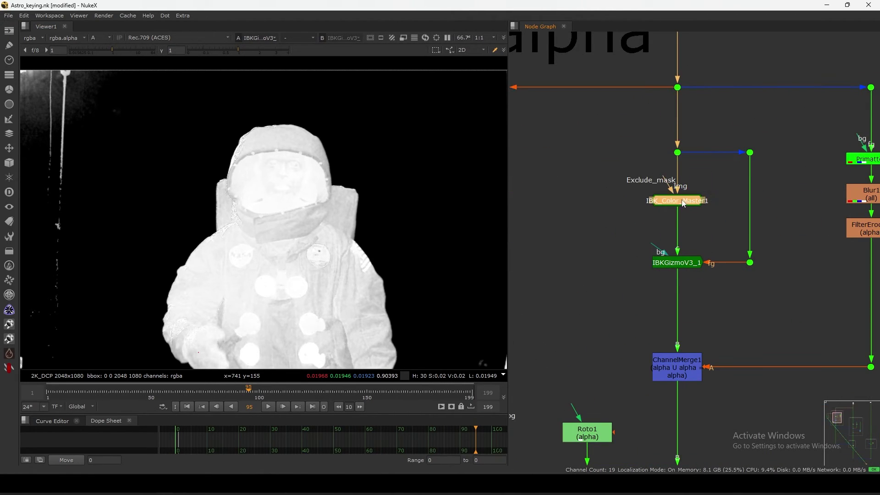
pyautogui.moveTo(574, 126); pyautogui.dragTo(667, 67)
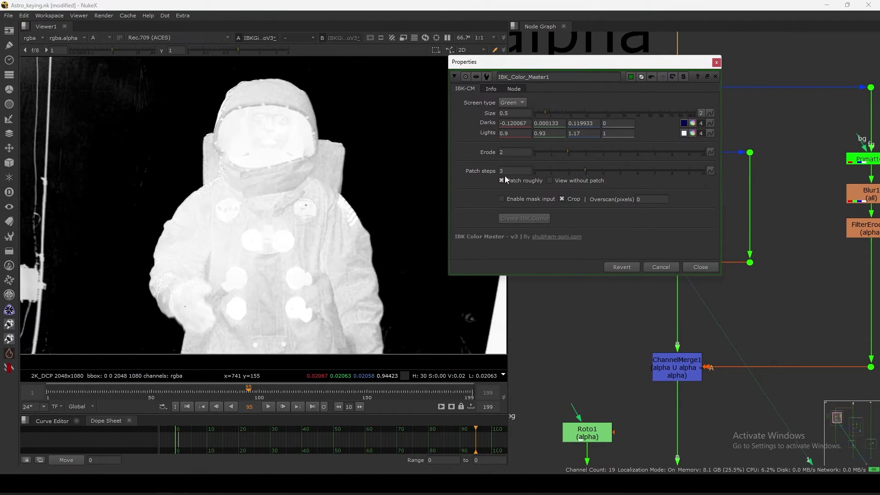
pyautogui.doubleClick(511, 170)
pyautogui.click(513, 182)
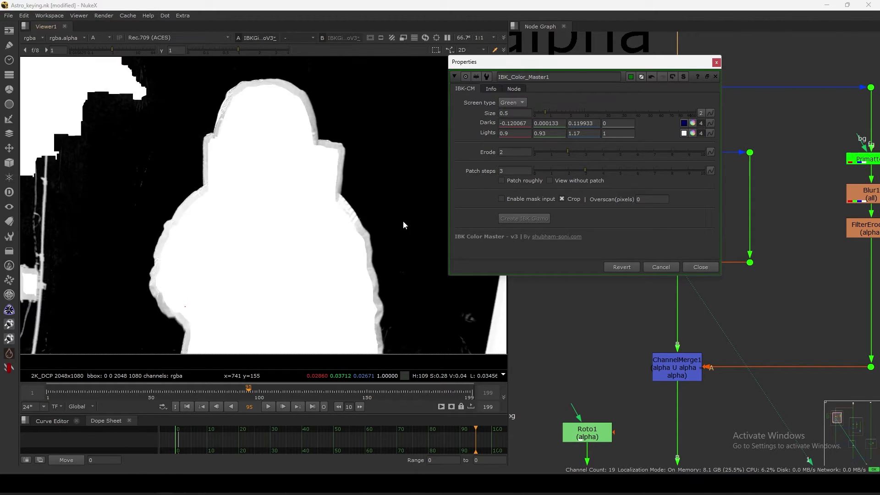
pyautogui.scroll(5, 389, 204)
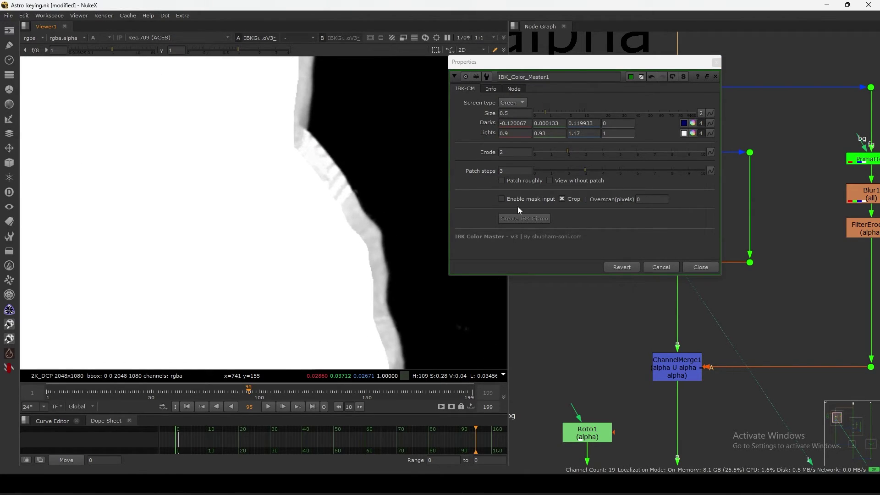
pyautogui.click(518, 183)
pyautogui.scroll(-5, 311, 290)
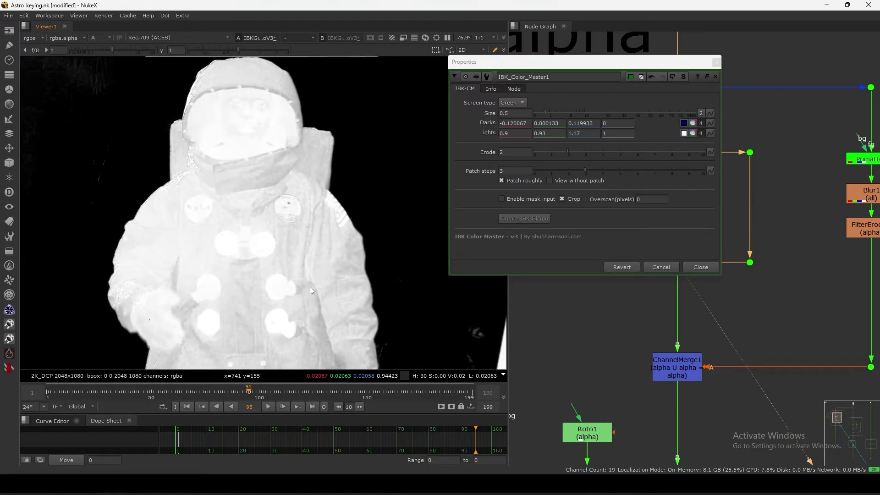
pyautogui.click(699, 267)
# View the ChannelMerge1 alpha in the alpha section and inspect the matte along the astronaut's shoulder.
pyautogui.scroll(-9, 697, 259)
pyautogui.moveTo(756, 454); pyautogui.dragTo(642, 257, button='middle')
pyautogui.moveTo(655, 162); pyautogui.dragTo(720, 297, button='middle')
pyautogui.scroll(5, 647, 180)
pyautogui.click(595, 197)
pyautogui.press('1')
pyautogui.click(600, 206)
pyautogui.moveTo(601, 206); pyautogui.dragTo(630, 201, button='middle')
pyautogui.scroll(6, 352, 187)
pyautogui.scroll(2, 354, 192)
# Toggle ChannelMerge1 off and on to compare the shoulder matte with and without the Primatte core.
pyautogui.click(625, 196)
pyautogui.press('d')
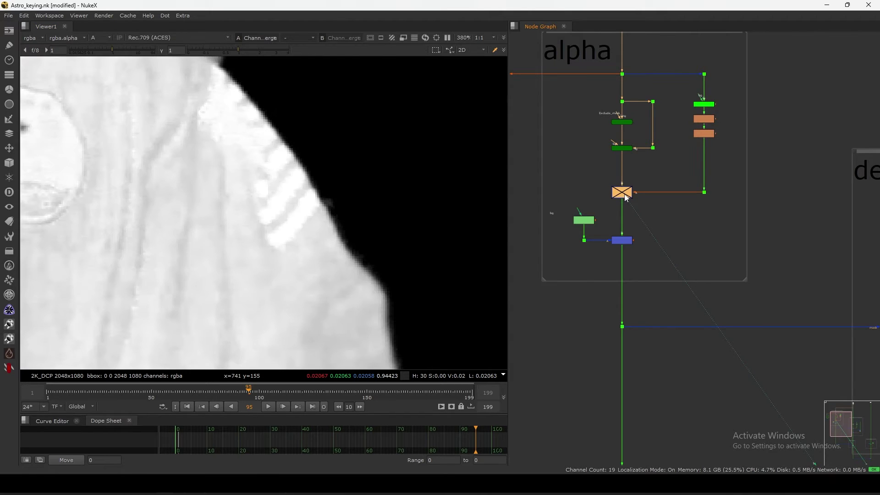
pyautogui.press('d')
pyautogui.press('d')
pyautogui.press('d')
pyautogui.scroll(-4, 373, 266)
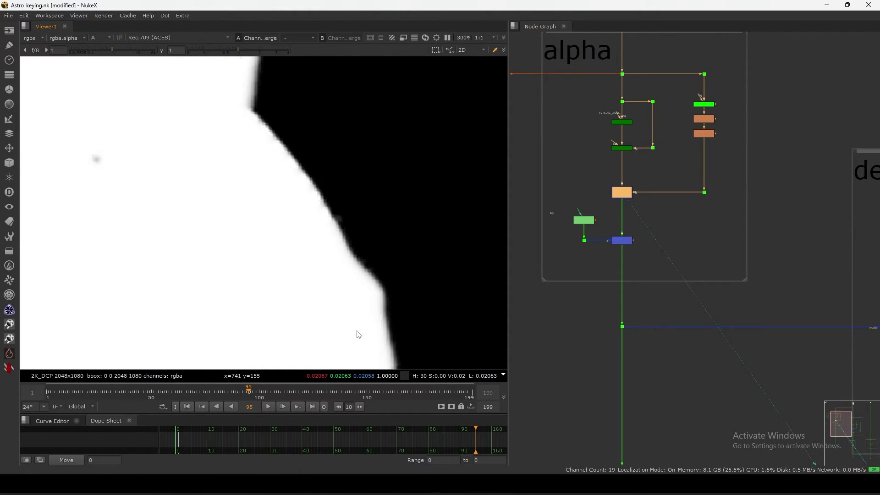
# Check the glove's matte edge by toggling ChannelMerge1 off and on.
pyautogui.moveTo(371, 277); pyautogui.dragTo(397, 242, button='middle')
pyautogui.scroll(-4, 390, 243)
pyautogui.moveTo(306, 290); pyautogui.dragTo(400, 217, button='middle')
pyautogui.scroll(8, 280, 192)
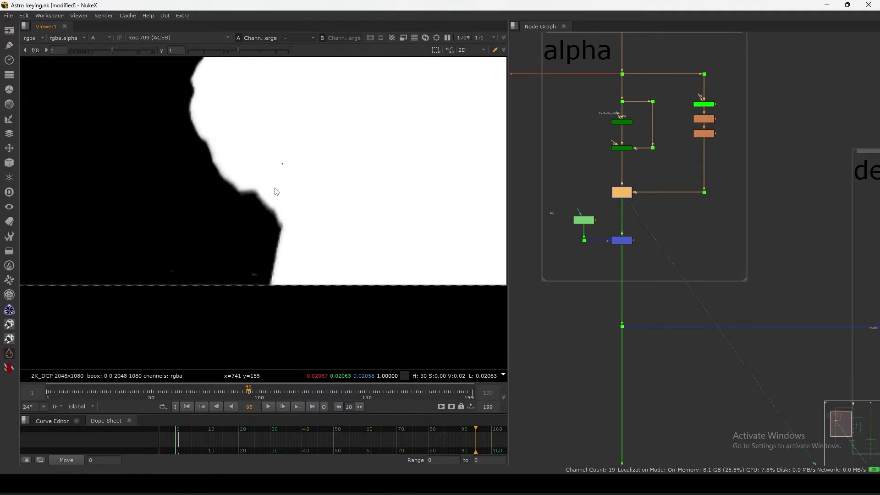
pyautogui.press('d')
pyautogui.press('d')
# Compare the alpha of IBKGizmoV3_1 with that of ChannelMerge1 at the glove's edge.
pyautogui.click(622, 149)
pyautogui.press('1')
pyautogui.click(615, 156)
pyautogui.click(624, 193)
pyautogui.press('1')
pyautogui.click(606, 170)
# Set the size of FilterErode1 below Primatte1 to 11 and close its properties.
pyautogui.moveTo(606, 170); pyautogui.dragTo(610, 183, button='middle')
pyautogui.moveTo(730, 116); pyautogui.dragTo(652, 191, button='middle')
pyautogui.scroll(2, 651, 191)
pyautogui.scroll(2, 651, 191)
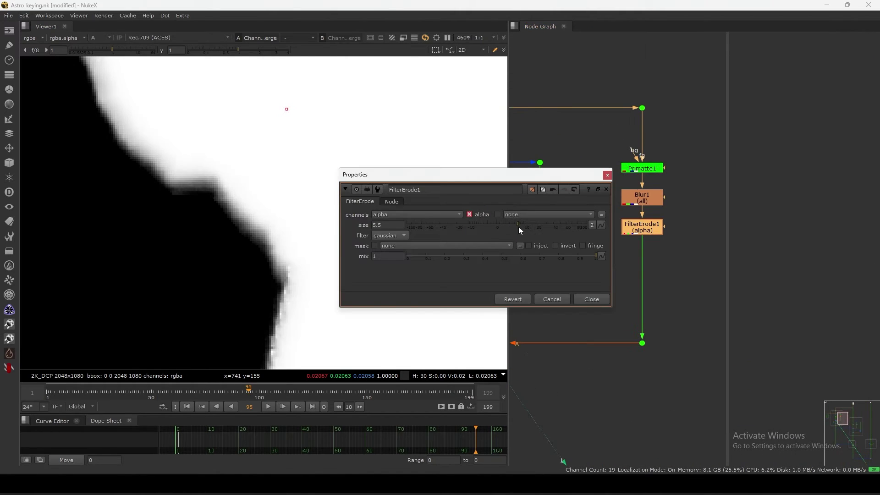
pyautogui.moveTo(519, 227); pyautogui.dragTo(528, 232)
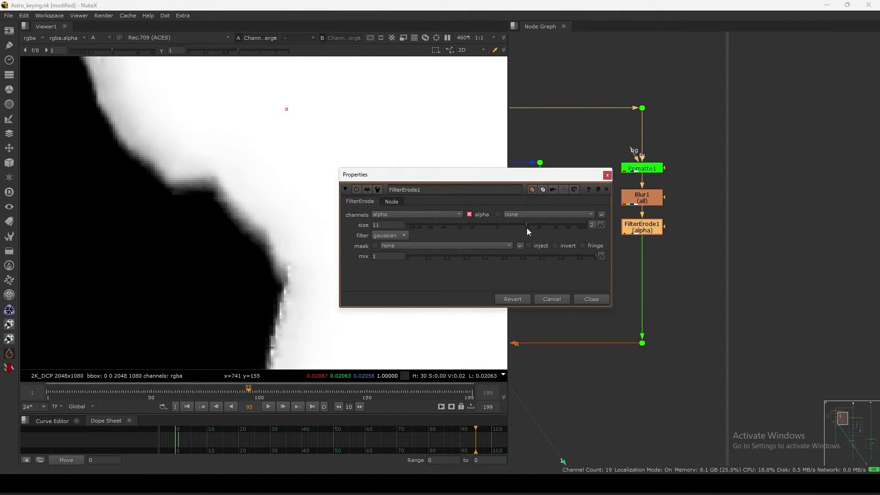
pyautogui.click(593, 299)
# Toggle ChannelMerge1 off and on to review the glove's edge with the more strongly eroded core matte.
pyautogui.moveTo(529, 306); pyautogui.dragTo(686, 221, button='middle')
pyautogui.click(637, 257)
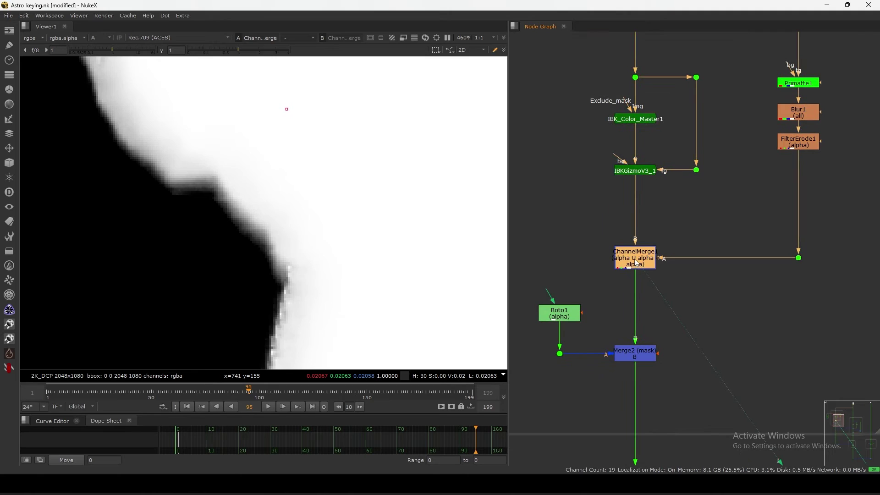
pyautogui.press('d')
pyautogui.press('d')
pyautogui.press('d')
pyautogui.scroll(-3, 304, 303)
pyautogui.press('d')
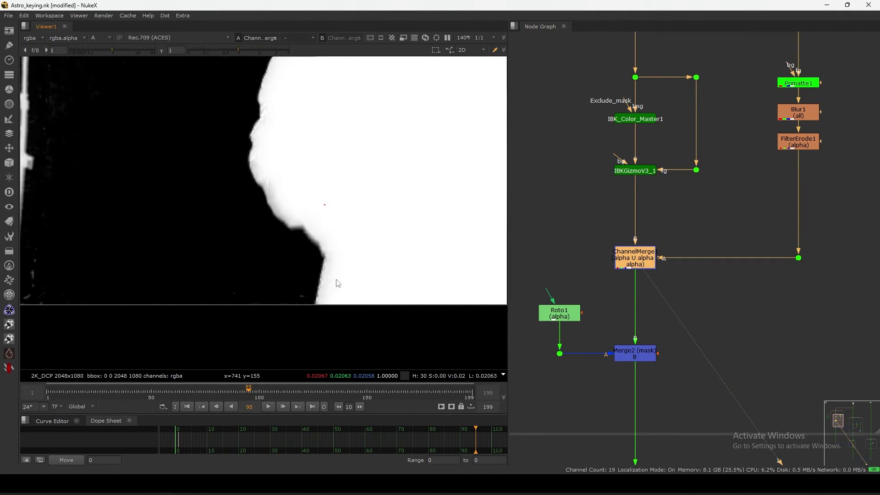
pyautogui.scroll(-5, 334, 285)
pyautogui.scroll(-3, 619, 243)
# View the alpha of IBKGizmoV3_1 over the full frame.
pyautogui.moveTo(574, 244); pyautogui.dragTo(625, 245, button='middle')
pyautogui.press('f')
pyautogui.scroll(5, 688, 215)
pyautogui.doubleClick(627, 228)
pyautogui.press('1')
pyautogui.moveTo(559, 151); pyautogui.dragTo(574, 97)
pyautogui.moveTo(621, 144); pyautogui.dragTo(672, 127, button='middle')
pyautogui.click(605, 93)
# Enable the mask input on IBK_Color_Master1 and close its properties.
pyautogui.doubleClick(676, 157)
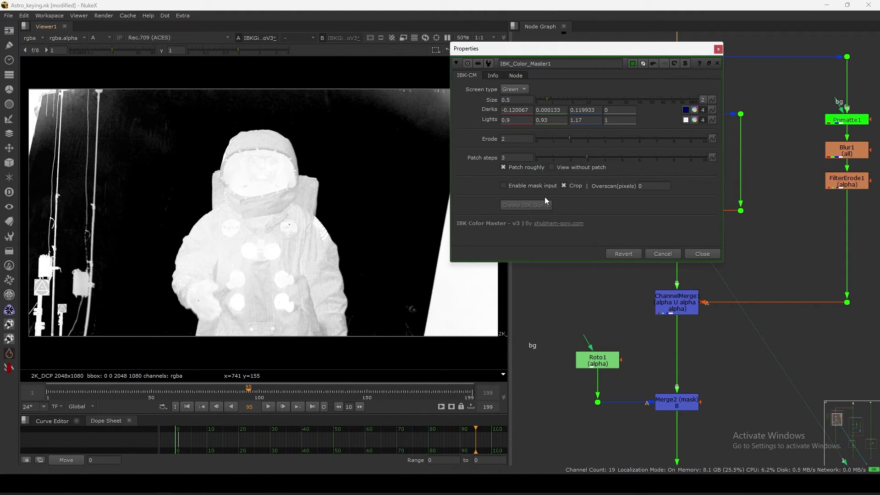
pyautogui.click(503, 185)
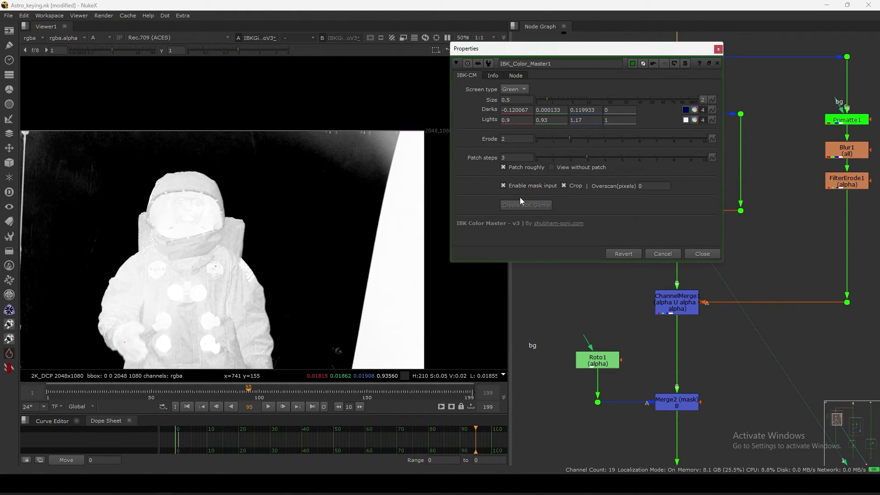
pyautogui.click(702, 254)
pyautogui.scroll(5, 650, 182)
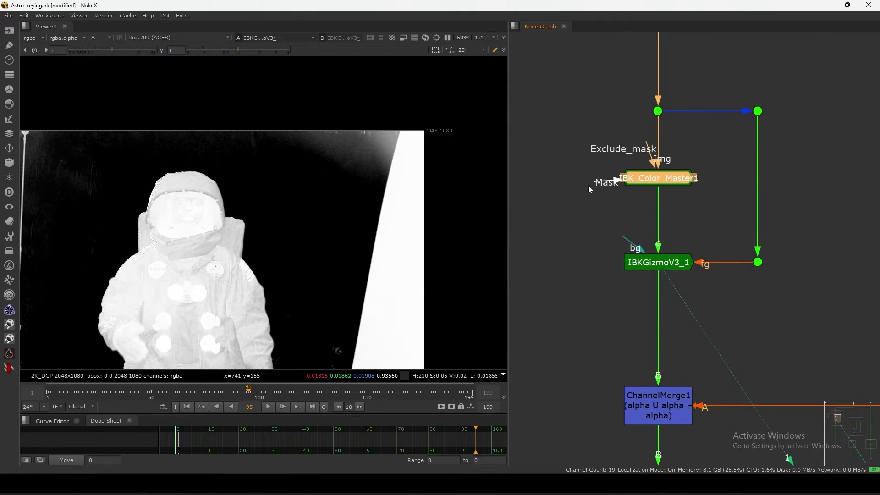
# Add a Roto node and place it above and to the side of IBK_Color_Master1.
pyautogui.moveTo(625, 156); pyautogui.dragTo(633, 193, button='middle')
pyautogui.moveTo(635, 200); pyautogui.dragTo(653, 211)
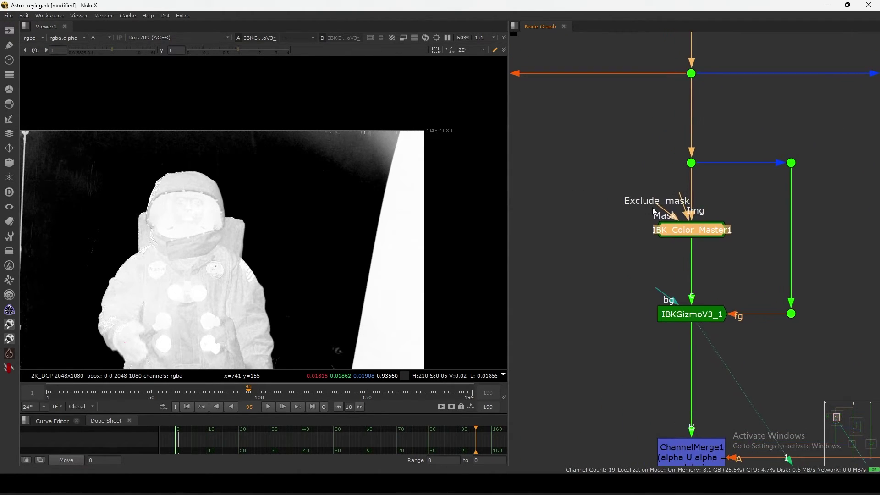
pyautogui.moveTo(603, 250); pyautogui.dragTo(590, 248)
pyautogui.click(583, 185)
pyautogui.press('o')
pyautogui.moveTo(583, 187); pyautogui.dragTo(580, 164)
# View IBK_Color_Master1 in RGB and enable View without patch to examine the screen matte around the astronaut.
pyautogui.click(679, 229)
pyautogui.press('1')
pyautogui.click(536, 96)
pyautogui.click(536, 94)
pyautogui.press('a')
pyautogui.doubleClick(687, 226)
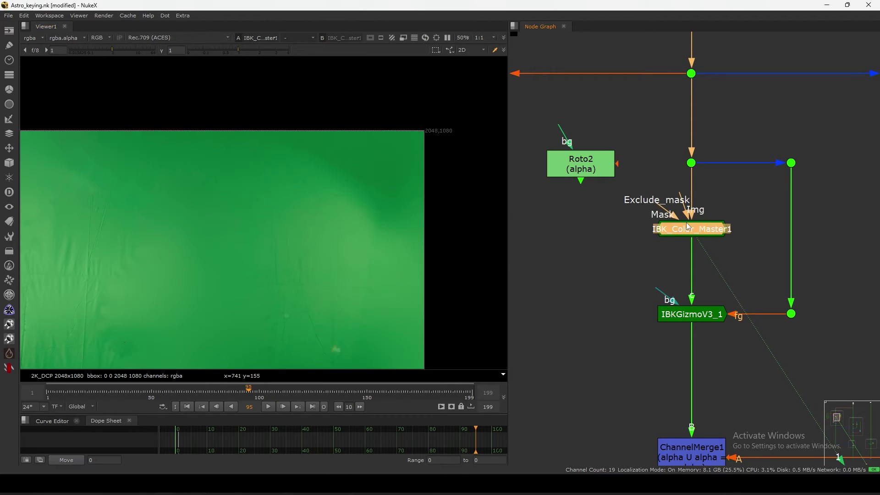
pyautogui.scroll(-1, 314, 261)
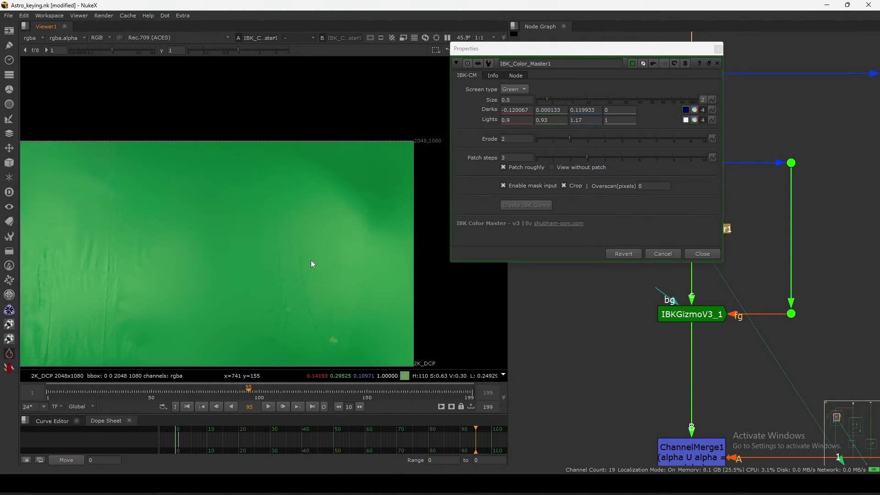
pyautogui.click(577, 167)
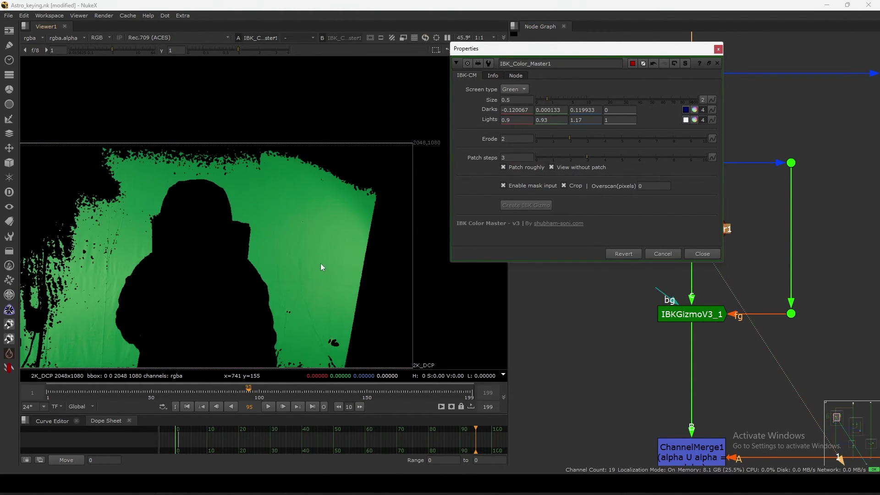
pyautogui.scroll(3, 322, 259)
pyautogui.scroll(4, 331, 199)
pyautogui.scroll(-2, 323, 236)
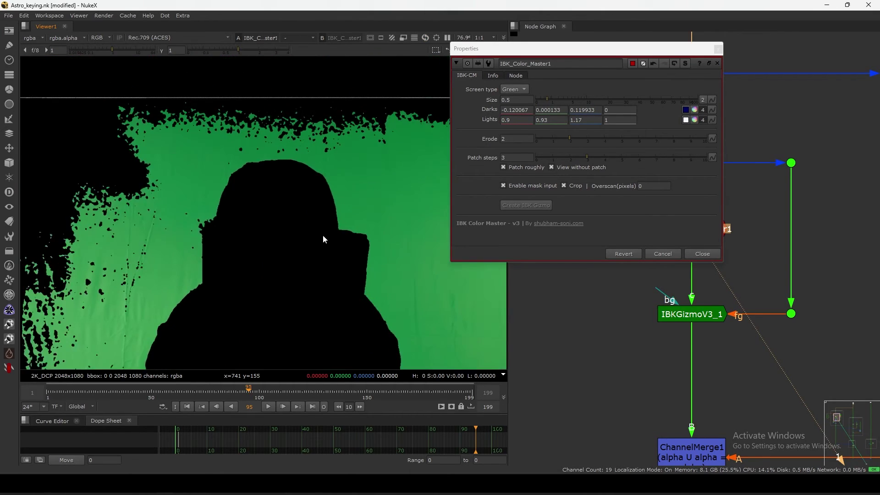
pyautogui.moveTo(323, 235); pyautogui.dragTo(354, 228, button='middle')
# Set IBK_Color_Master1's Darks to -0.092567, 0.000133 and 0.092433 by adjusting the temperature, and close its properties.
pyautogui.click(695, 110)
pyautogui.moveTo(522, 203)
pyautogui.mouseDown()
pyautogui.moveTo(504, 202)
pyautogui.moveTo(523, 207)
pyautogui.mouseUp()
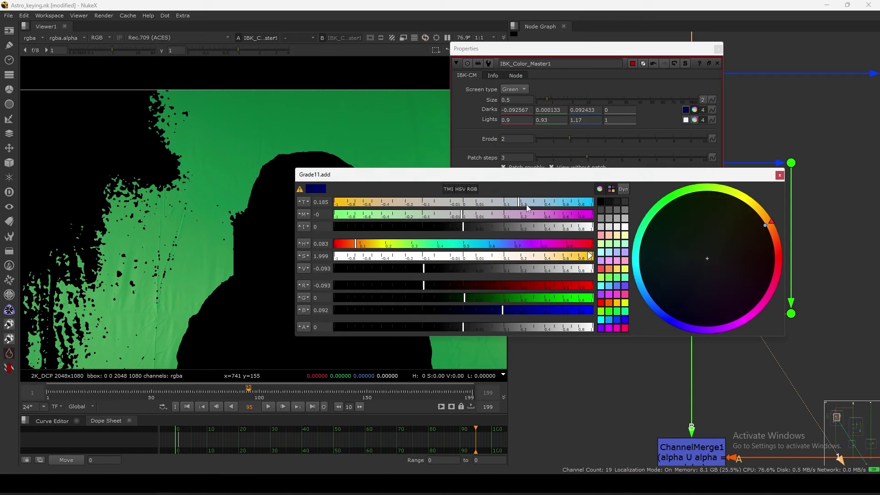
pyautogui.scroll(-3, 381, 261)
pyautogui.click(577, 172)
pyautogui.click(587, 170)
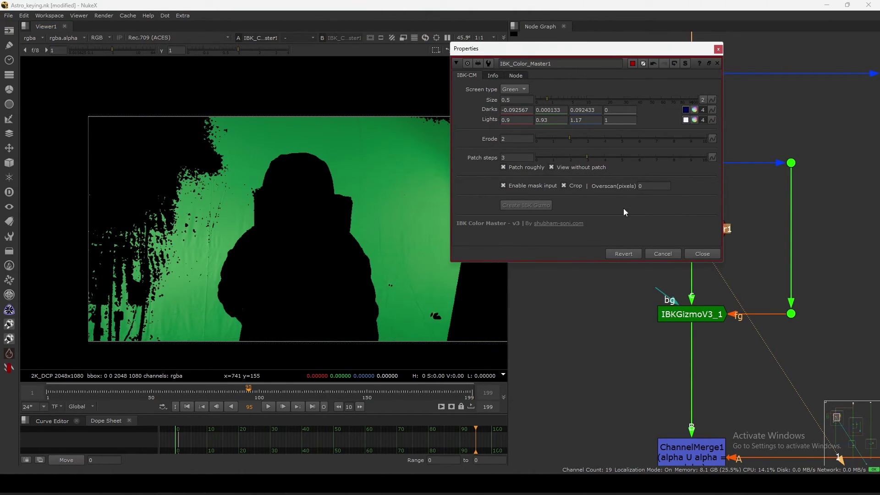
pyautogui.click(700, 255)
# Reopen IBK_Color_Master1 and toggle View without patch to compare the unpatched and patched screen.
pyautogui.click(617, 286)
pyautogui.moveTo(759, 219); pyautogui.dragTo(577, 306)
pyautogui.moveTo(678, 258); pyautogui.dragTo(682, 260)
pyautogui.doubleClick(684, 258)
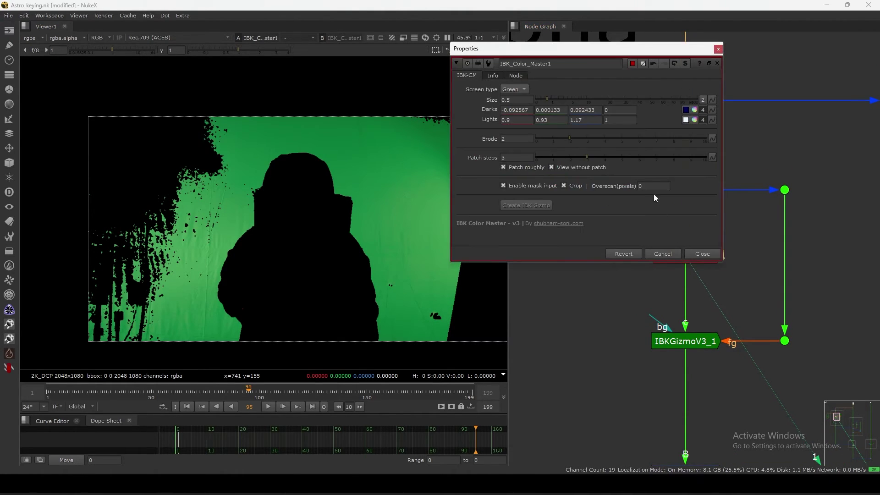
pyautogui.moveTo(669, 58); pyautogui.dragTo(479, 164)
pyautogui.click(637, 266)
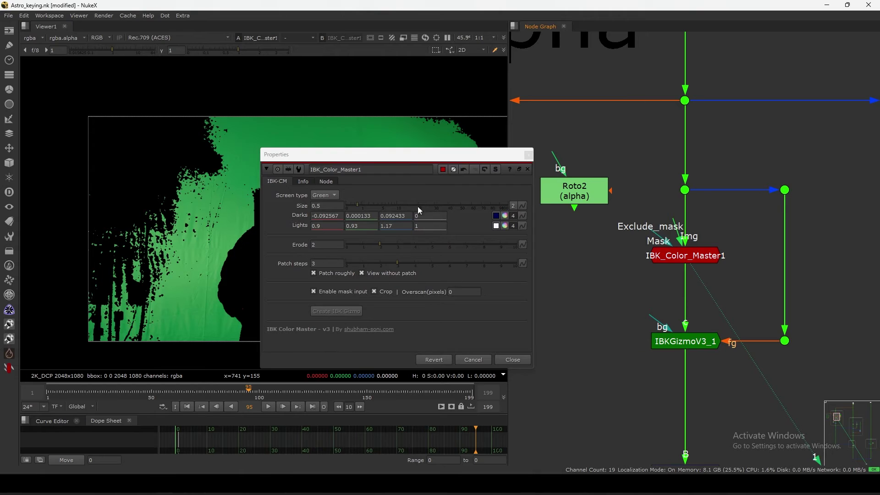
pyautogui.click(379, 274)
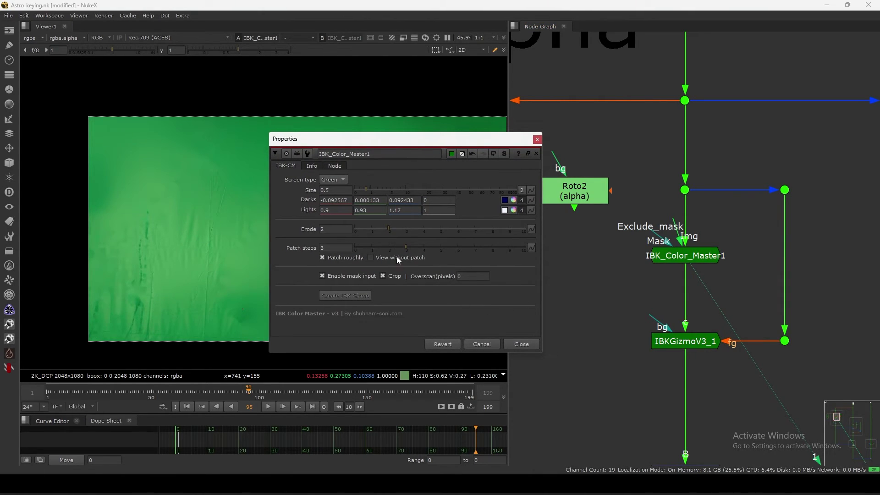
pyautogui.click(537, 140)
# Connect IBK_Color_Master1's Exclude_mask input to Roto2 and draw a closed Bezier around the light stands at the footage's left edge.
pyautogui.moveTo(677, 226); pyautogui.dragTo(575, 194)
pyautogui.doubleClick(575, 193)
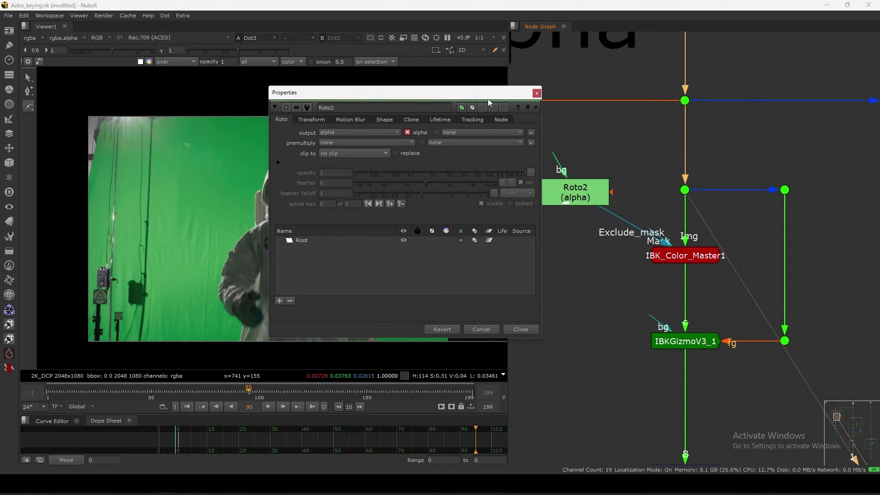
pyautogui.rightClick(29, 105)
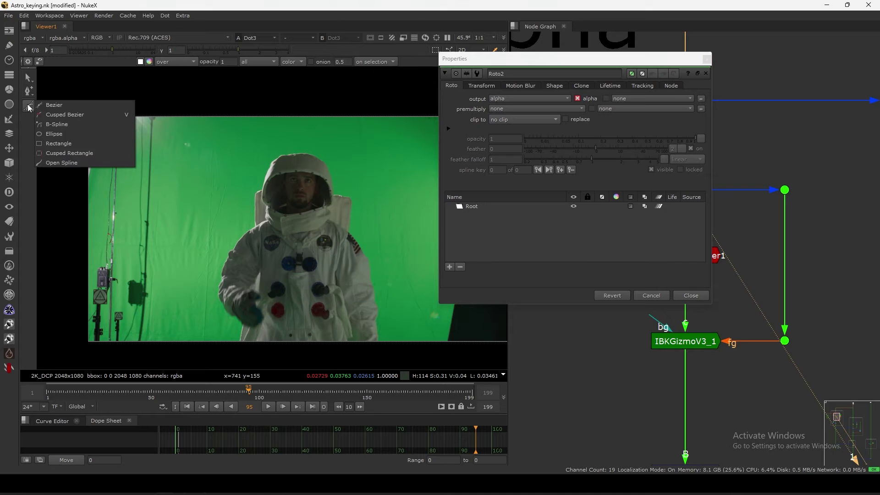
pyautogui.click(52, 115)
pyautogui.click(58, 102)
pyautogui.click(160, 97)
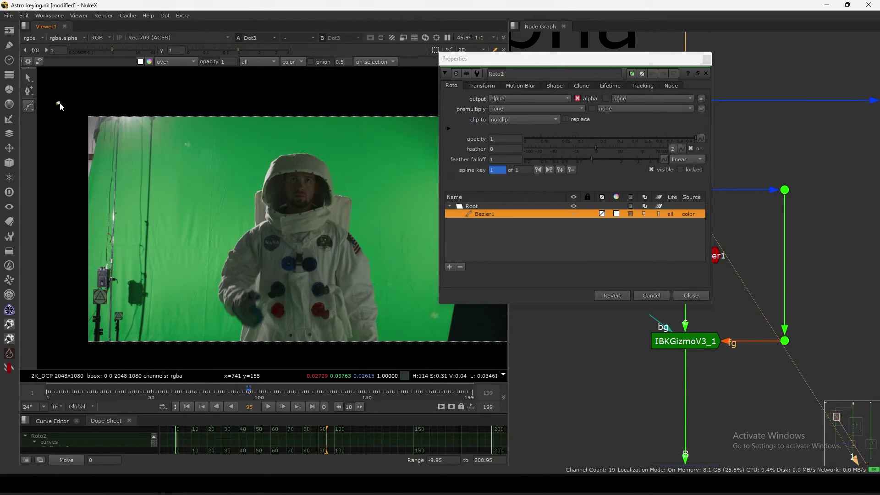
pyautogui.click(173, 176)
pyautogui.click(174, 254)
pyautogui.click(165, 324)
pyautogui.click(156, 355)
pyautogui.click(121, 357)
pyautogui.click(79, 356)
pyautogui.click(56, 293)
pyautogui.click(64, 186)
pyautogui.click(70, 152)
pyautogui.click(59, 103)
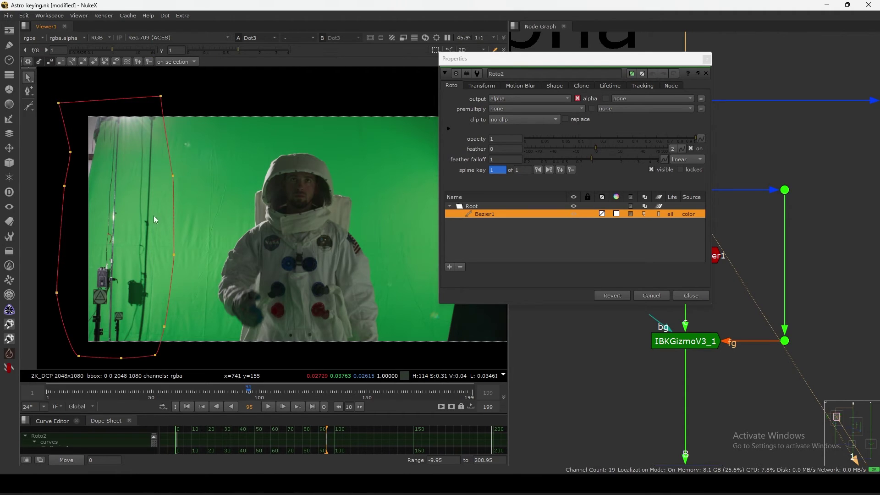
pyautogui.click(678, 295)
# View IBK_Color_Master1 with the exclude mask, turn off View without patch and close its properties.
pyautogui.click(681, 246)
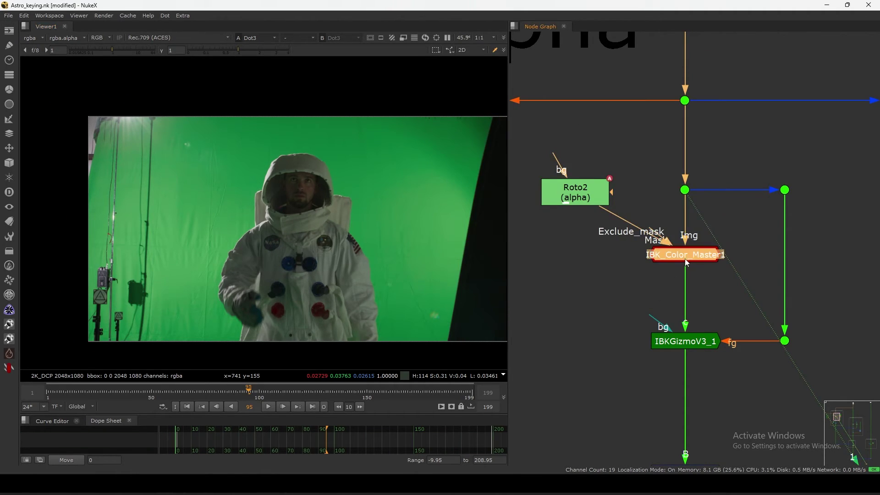
pyautogui.press('1')
pyautogui.doubleClick(682, 246)
pyautogui.moveTo(424, 143); pyautogui.dragTo(525, 99)
pyautogui.click(429, 237)
pyautogui.click(648, 304)
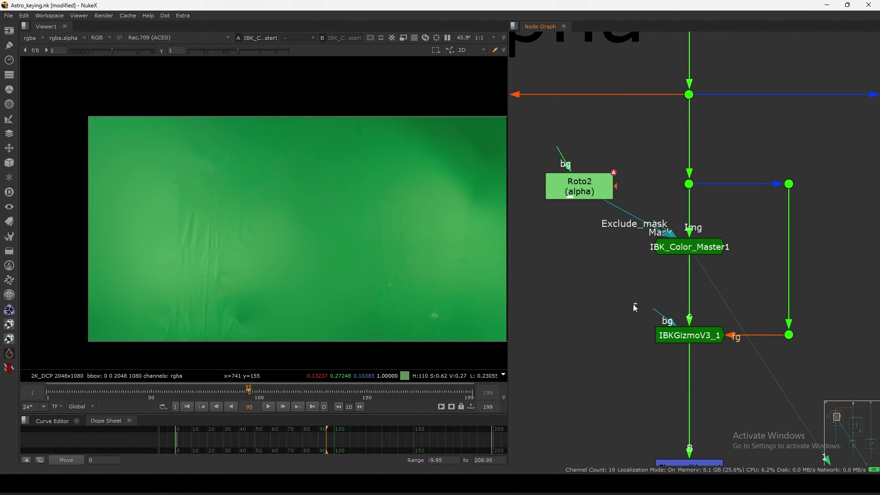
# Select all points of Roto2's Bezier, scale the shape slightly larger and close the properties.
pyautogui.doubleClick(579, 184)
pyautogui.moveTo(274, 220); pyautogui.dragTo(339, 208, button='middle')
pyautogui.moveTo(285, 77); pyautogui.dragTo(72, 369)
pyautogui.moveTo(228, 270); pyautogui.dragTo(226, 310)
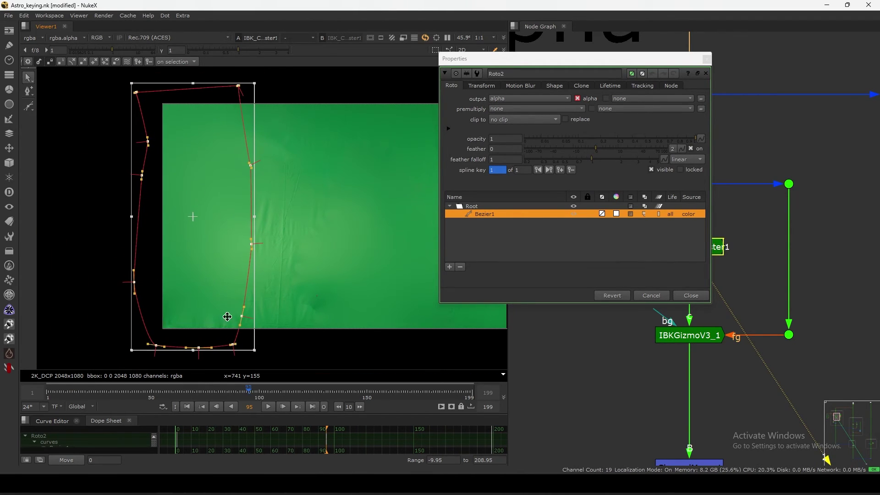
pyautogui.moveTo(254, 355); pyautogui.dragTo(260, 359)
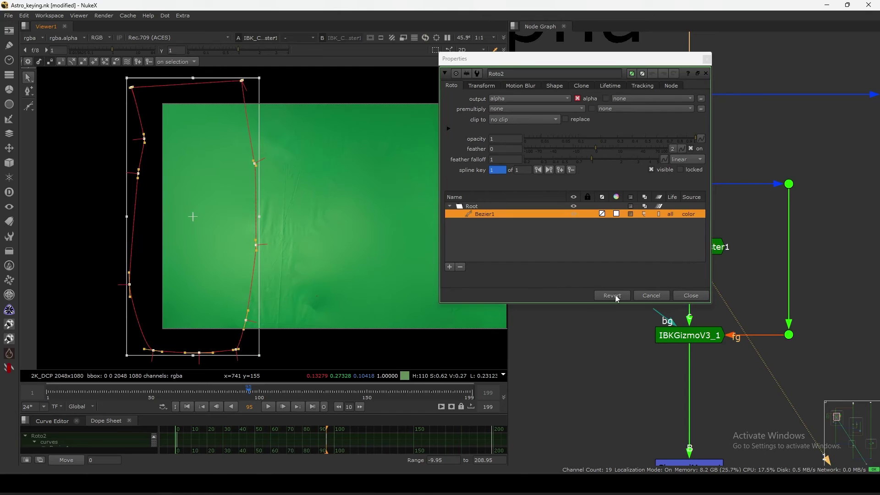
pyautogui.click(675, 297)
pyautogui.doubleClick(563, 173)
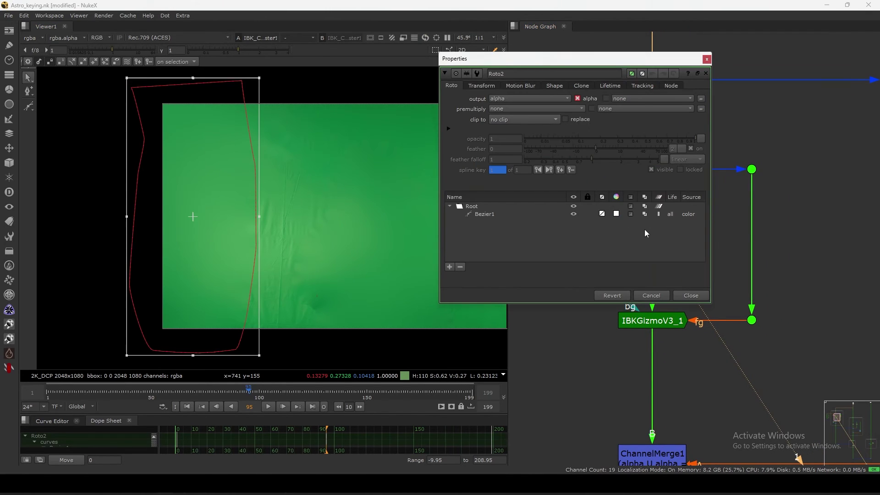
pyautogui.click(685, 294)
pyautogui.doubleClick(642, 232)
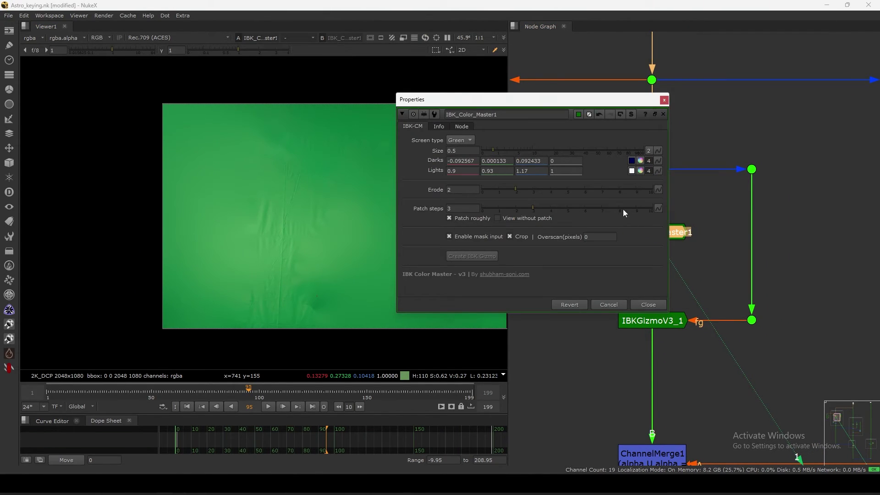
pyautogui.click(648, 305)
# Move Roto2 upward, add a second Roto node beside IBK_Color_Master1 and connect the Mask input to it.
pyautogui.moveTo(660, 221); pyautogui.dragTo(584, 236)
pyautogui.moveTo(577, 142); pyautogui.dragTo(611, 115)
pyautogui.click(583, 204)
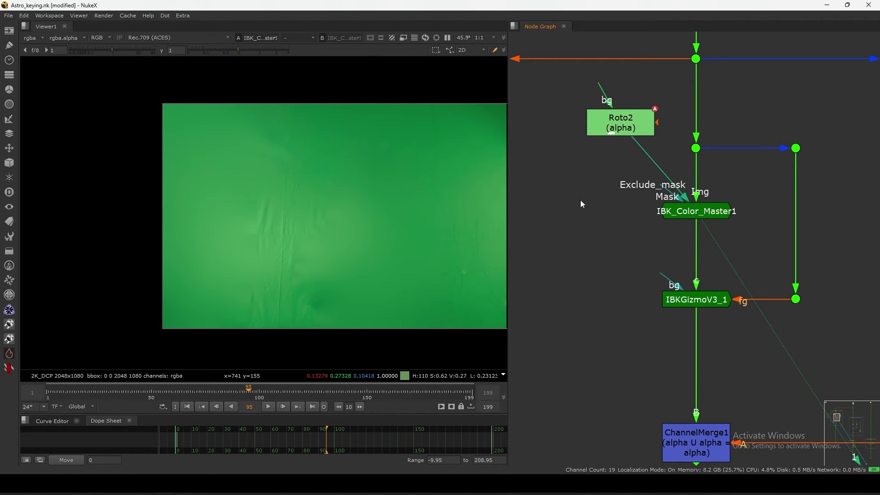
pyautogui.press('o')
pyautogui.moveTo(643, 197); pyautogui.dragTo(622, 216)
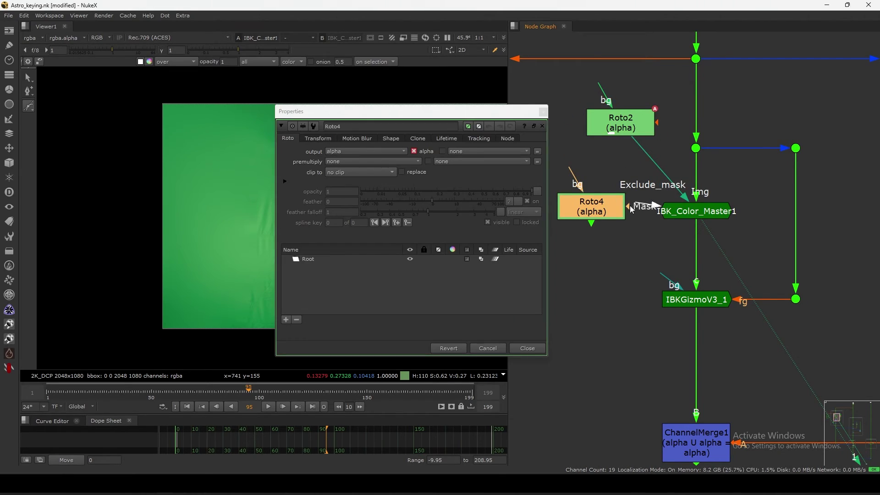
# View the source footage and draw a tall rectangle around the astronaut in Roto4, extending beyond the frame's height.
pyautogui.click(697, 149)
pyautogui.press('1')
pyautogui.moveTo(500, 112); pyautogui.dragTo(678, 67)
pyautogui.moveTo(359, 210); pyautogui.dragTo(305, 216, button='middle')
pyautogui.scroll(-2, 275, 217)
pyautogui.rightClick(28, 106)
pyautogui.click(55, 146)
pyautogui.moveTo(229, 119); pyautogui.dragTo(372, 340)
pyautogui.click(682, 304)
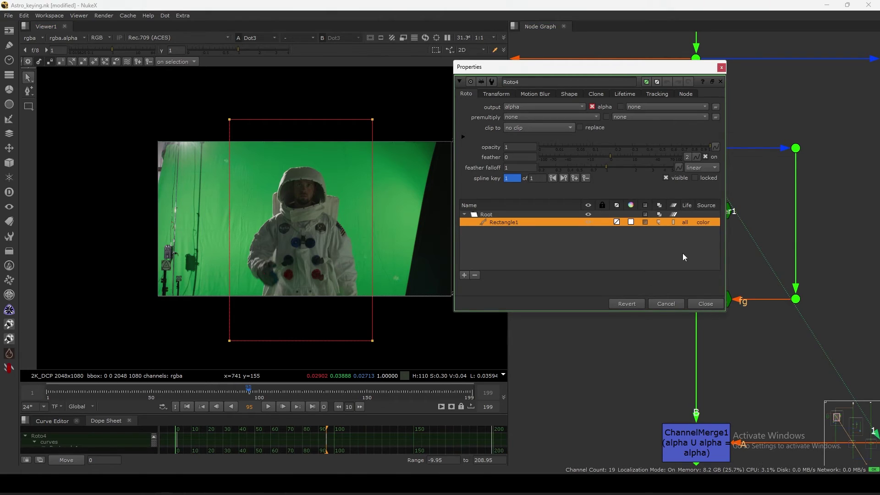
pyautogui.click(705, 304)
# Check IBK_Color_Master1's masked output in the viewer, and delete Roto4.
pyautogui.click(711, 350)
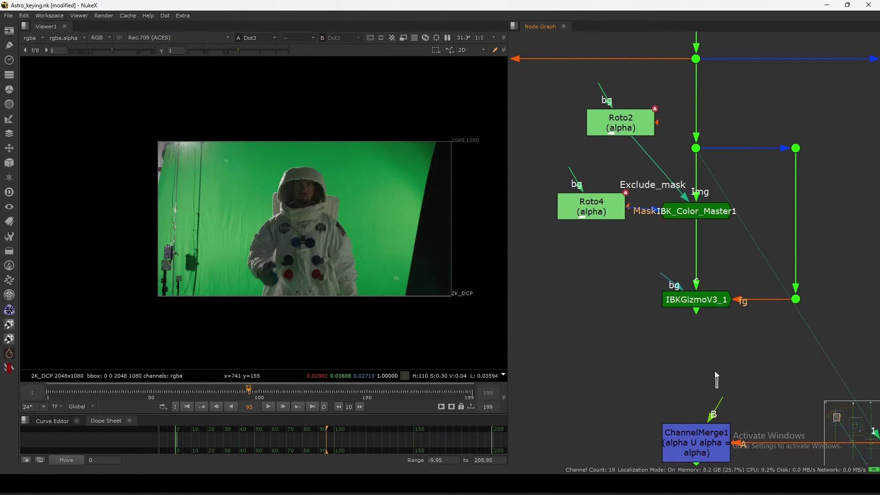
pyautogui.moveTo(713, 349); pyautogui.dragTo(702, 298)
pyautogui.click(693, 212)
pyautogui.press('1')
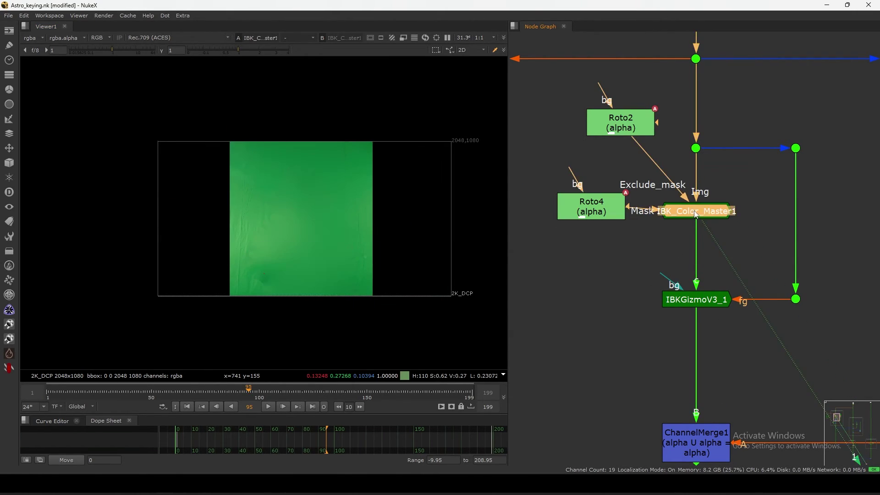
pyautogui.doubleClick(693, 211)
pyautogui.moveTo(319, 223); pyautogui.dragTo(255, 247, button='middle')
pyautogui.press('a')
pyautogui.press('a')
pyautogui.click(651, 307)
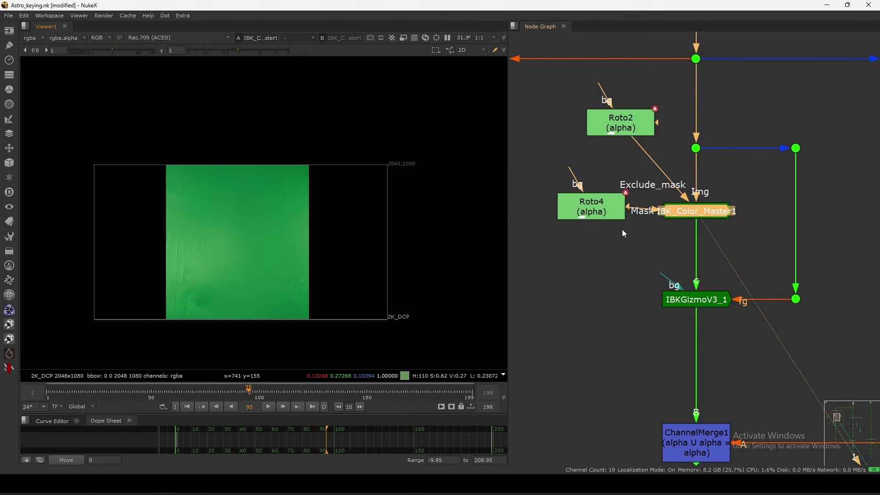
pyautogui.click(588, 208)
pyautogui.press('Delete')
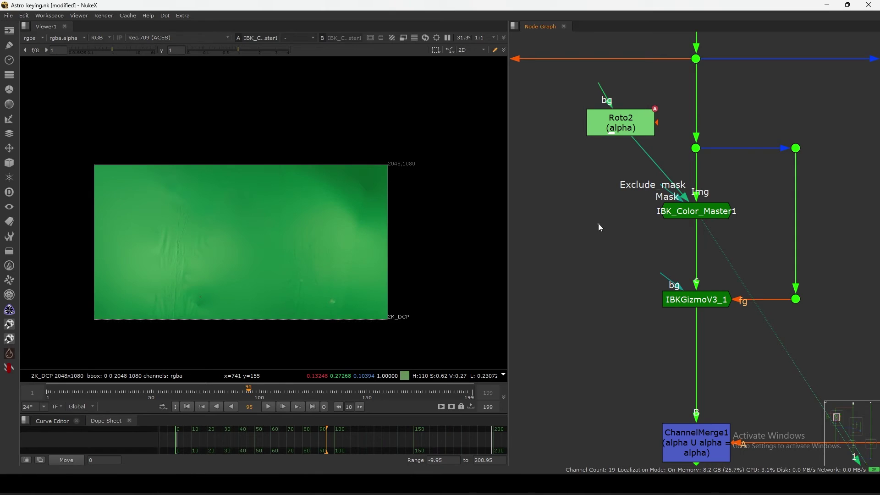
# Duplicate IBK_Color_Master1, connect the copy's Img input to the source dot and place it beside the original.
pyautogui.click(684, 216)
pyautogui.hotkey('ctrl', 'c')
pyautogui.hotkey('ctrl', 'v')
pyautogui.moveTo(631, 212); pyautogui.dragTo(695, 148)
pyautogui.moveTo(664, 197); pyautogui.dragTo(669, 194, button='middle')
pyautogui.moveTo(620, 219); pyautogui.dragTo(617, 204)
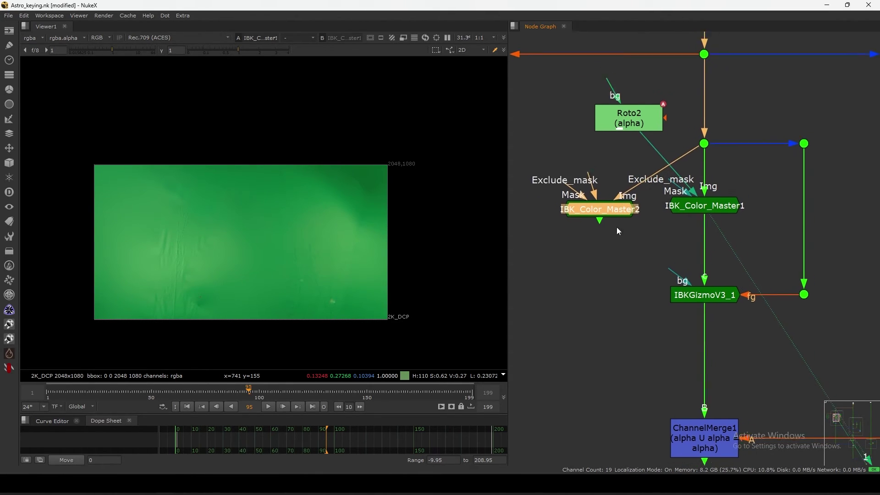
pyautogui.moveTo(611, 230); pyautogui.dragTo(656, 209, button='middle')
pyautogui.moveTo(618, 171); pyautogui.dragTo(544, 191)
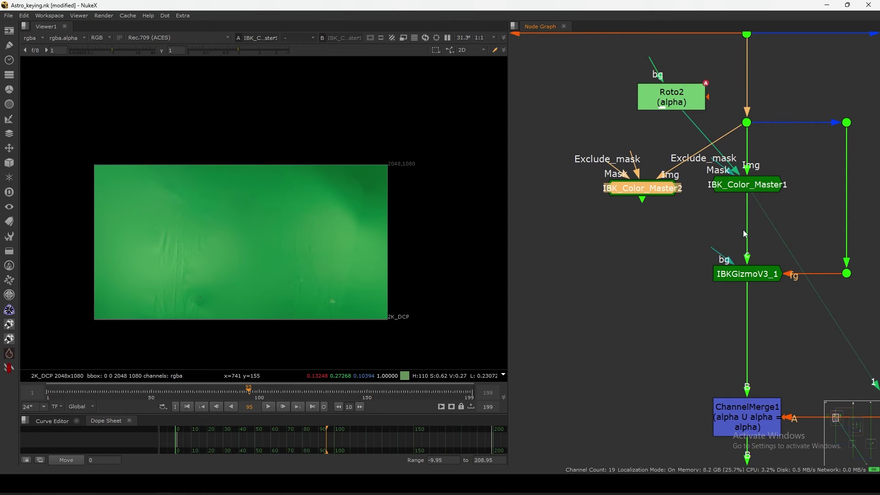
# Move IBKGizmoV3_1 and its fg dot down to leave more room below the IBK_Color_Master nodes.
pyautogui.moveTo(725, 268); pyautogui.dragTo(673, 237, button='middle')
pyautogui.moveTo(824, 224); pyautogui.dragTo(673, 262)
pyautogui.moveTo(616, 210); pyautogui.dragTo(855, 294)
pyautogui.moveTo(702, 251); pyautogui.dragTo(699, 295)
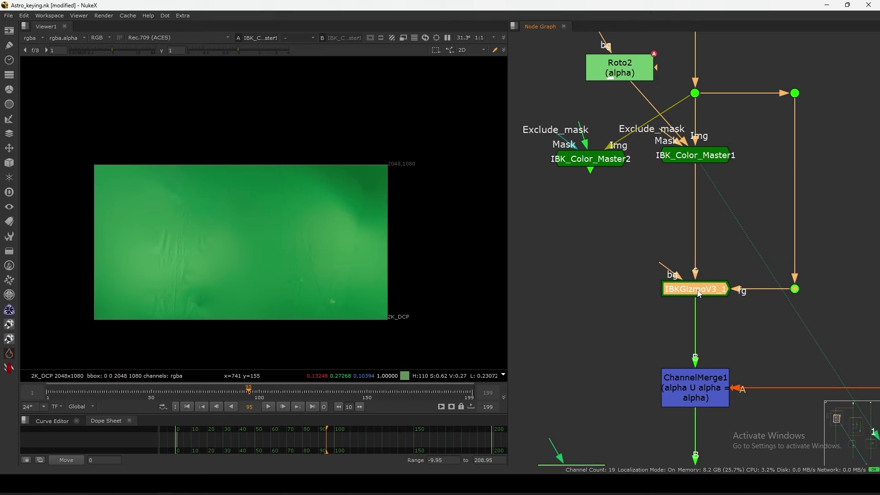
# Try adding a Merge node above IBKGizmoV3_1, and delete it together with IBK_Color_Master2.
pyautogui.moveTo(595, 160); pyautogui.dragTo(588, 161)
pyautogui.click(664, 221)
pyautogui.press('m')
pyautogui.moveTo(663, 221)
pyautogui.mouseDown()
pyautogui.moveTo(696, 221)
pyautogui.moveTo(664, 222)
pyautogui.mouseUp()
pyautogui.press('Delete')
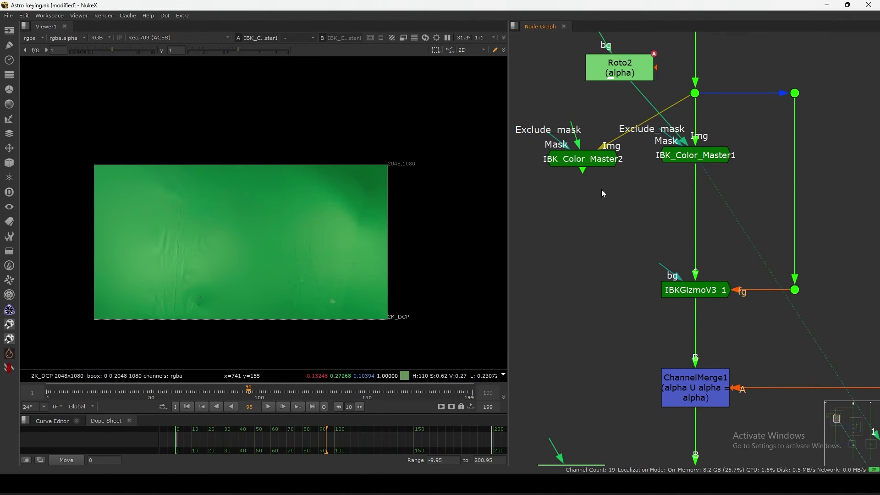
pyautogui.click(599, 161)
pyautogui.press('Delete')
# Place Roto2 level with IBK_Color_Master1 so the Exclude_mask connection runs straight across.
pyautogui.moveTo(658, 179); pyautogui.dragTo(640, 244, button='middle')
pyautogui.moveTo(611, 137); pyautogui.dragTo(567, 228)
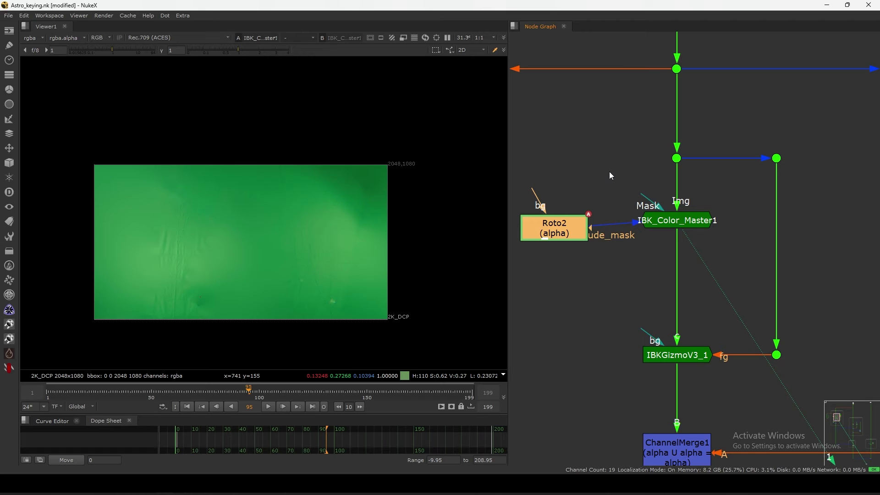
pyautogui.moveTo(594, 204); pyautogui.dragTo(625, 186, button='middle')
pyautogui.moveTo(604, 209); pyautogui.dragTo(603, 202)
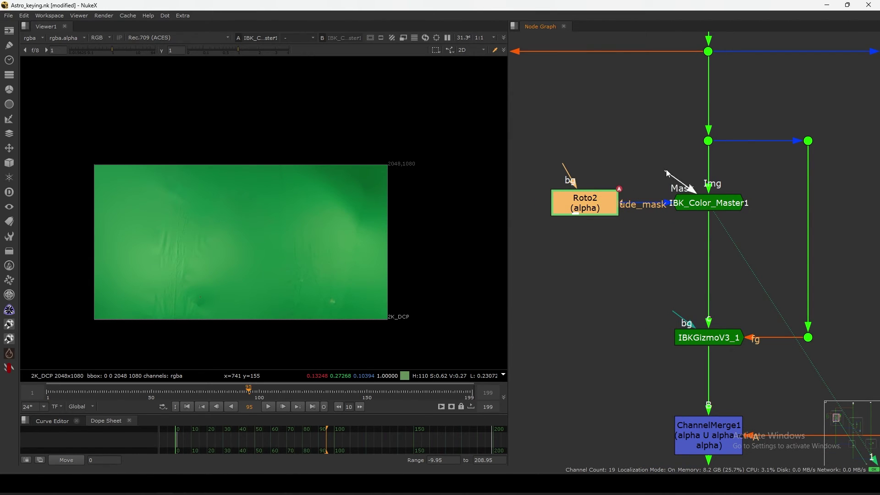
# Disable Enable mask input in IBK_Color_Master1's properties.
pyautogui.doubleClick(704, 201)
pyautogui.moveTo(552, 100); pyautogui.dragTo(495, 112)
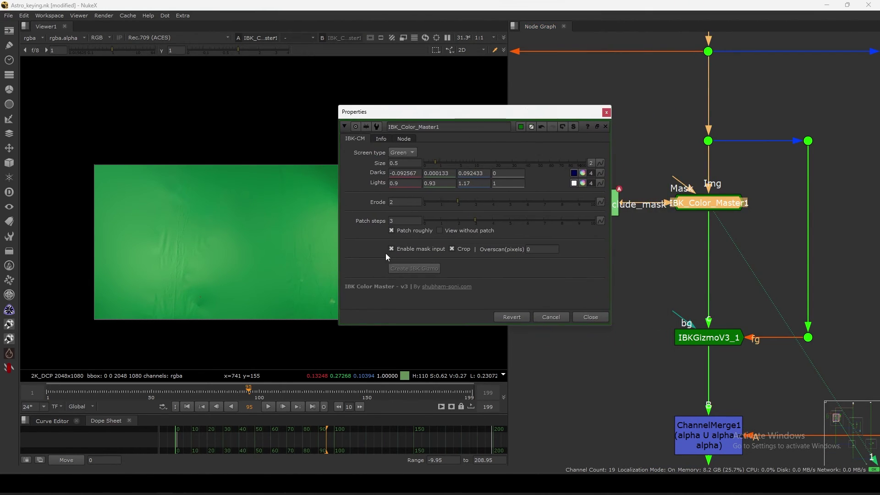
pyautogui.click(405, 248)
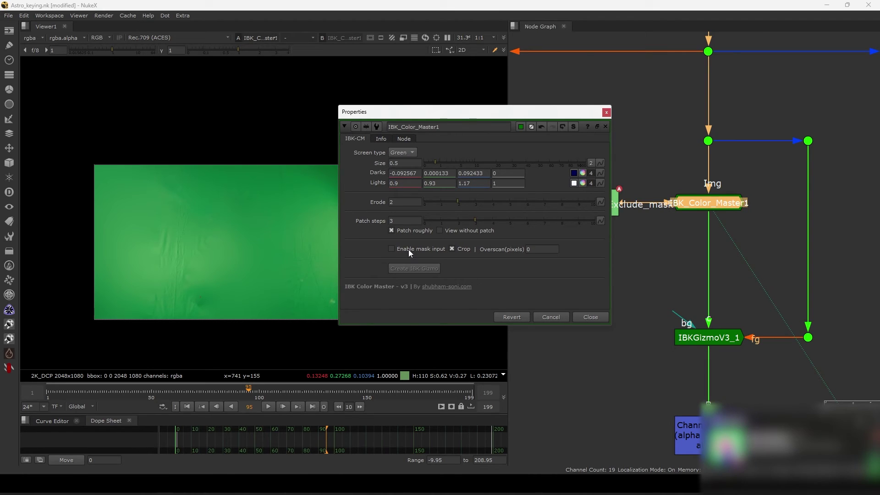
# Enable the mask input in IBK_Color_Master1 and toggle Crop off and on to compare the bounding box.
pyautogui.click(411, 250)
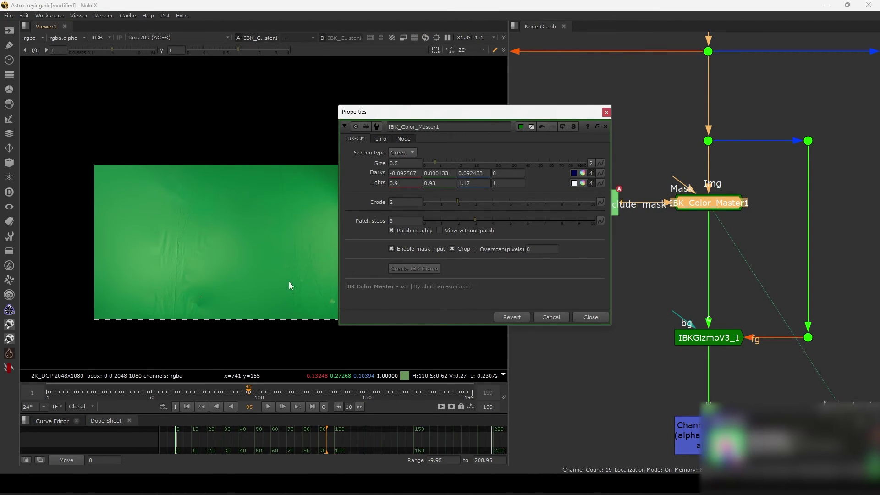
pyautogui.scroll(-3, 290, 275)
pyautogui.click(462, 250)
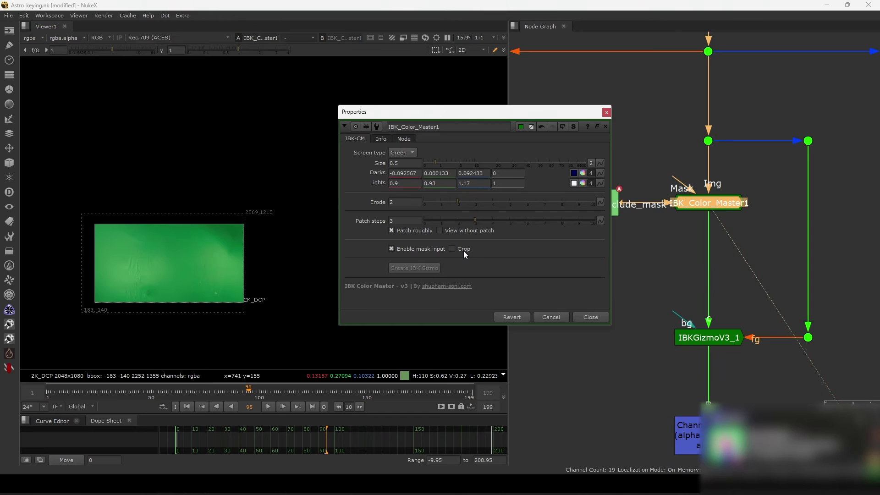
pyautogui.click(463, 249)
pyautogui.click(463, 250)
pyautogui.click(462, 250)
# Try an overscan of 110 pixels for the crop in IBK_Color_Master1.
pyautogui.moveTo(535, 250); pyautogui.dragTo(518, 254)
pyautogui.write('110')
pyautogui.press('Return')
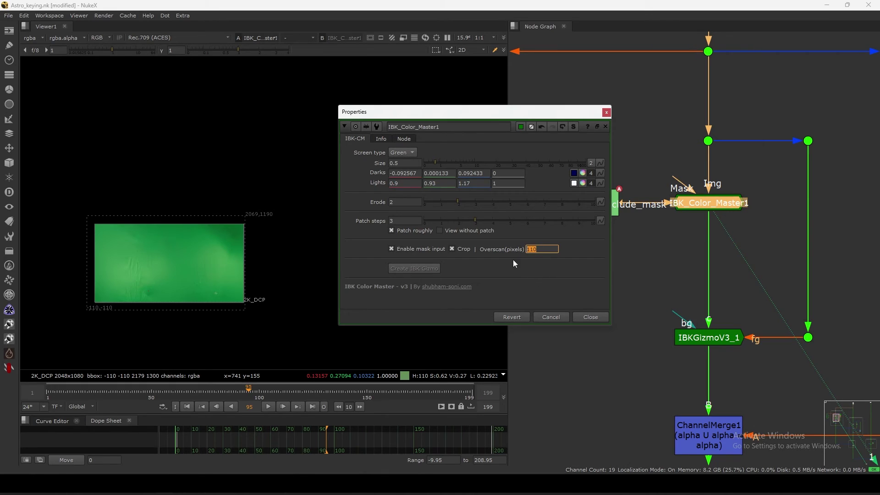
# Set IBK_Color_Master1's crop overscan to 50 pixels, check the bounding box, and close the properties.
pyautogui.write('50')
pyautogui.press('Return')
pyautogui.scroll(3, 253, 259)
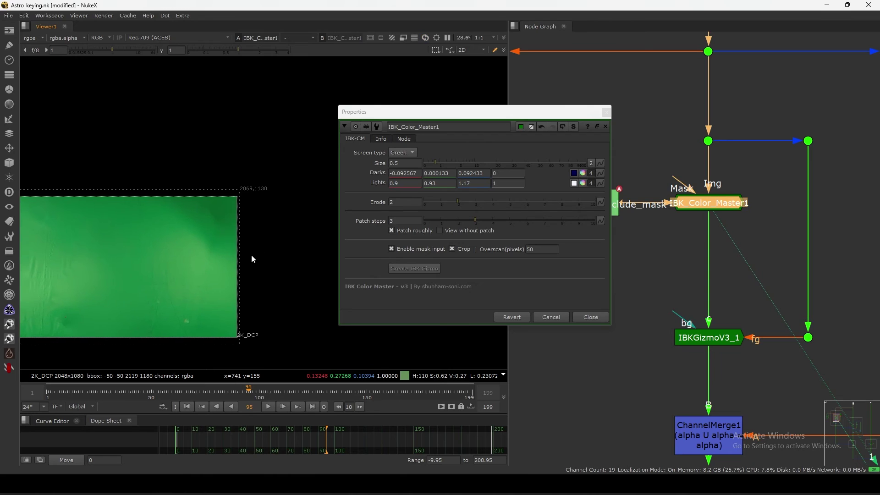
pyautogui.moveTo(568, 111); pyautogui.dragTo(574, 89)
pyautogui.scroll(-2, 265, 281)
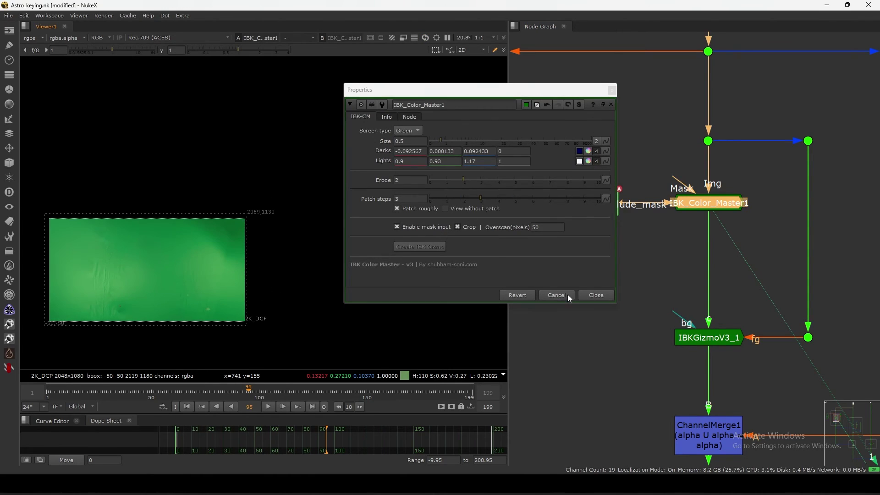
pyautogui.click(596, 294)
# Reopen IBK_Color_Master1's properties and delete IBKGizmoV3_1 together with its fg dot.
pyautogui.scroll(-5, 634, 260)
pyautogui.moveTo(700, 253); pyautogui.dragTo(662, 268, button='middle')
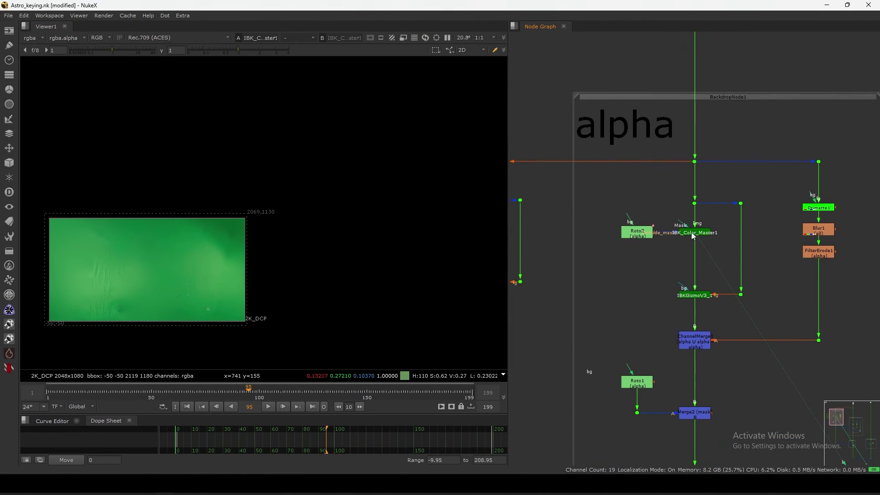
pyautogui.doubleClick(694, 232)
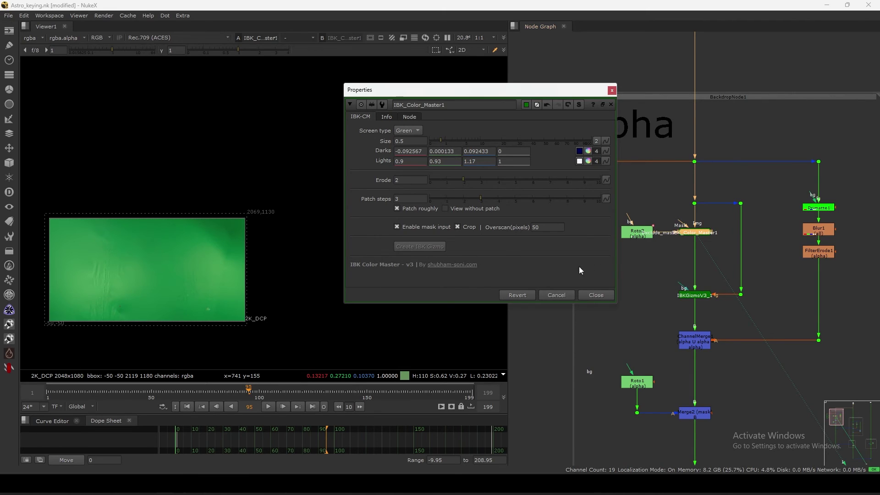
pyautogui.moveTo(785, 276); pyautogui.dragTo(642, 317)
pyautogui.press('Delete')
# Lower IBK_Color_Master1 and Roto2, and generate a new IBK Gizmo with Create IBK Gizmo.
pyautogui.moveTo(715, 229); pyautogui.dragTo(628, 277)
pyautogui.click(430, 246)
pyautogui.click(596, 295)
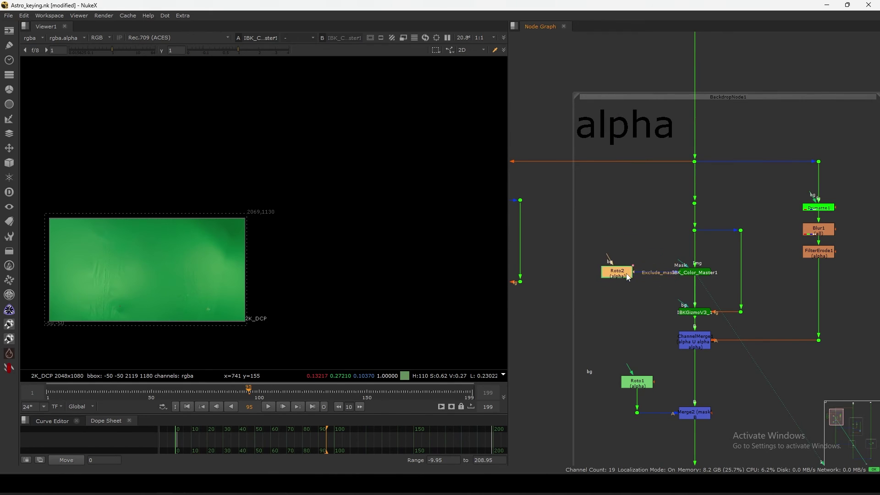
# View the new IBKGizmoV3_1's output fitted in the viewer and review its properties.
pyautogui.scroll(3, 674, 274)
pyautogui.click(691, 284)
pyautogui.press('1')
pyautogui.moveTo(689, 285)
pyautogui.mouseDown()
pyautogui.moveTo(715, 270)
pyautogui.moveTo(686, 265)
pyautogui.moveTo(685, 278)
pyautogui.mouseUp()
pyautogui.press('a')
pyautogui.press('a')
pyautogui.press('f')
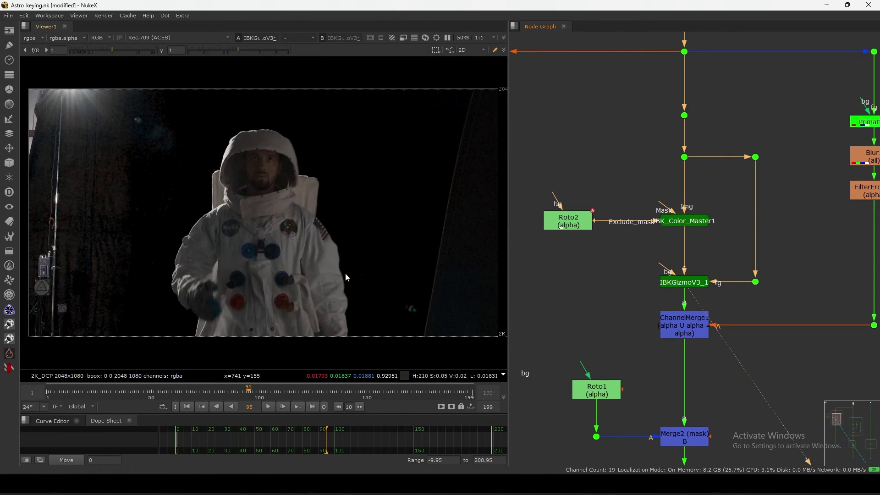
pyautogui.doubleClick(683, 282)
pyautogui.click(670, 256)
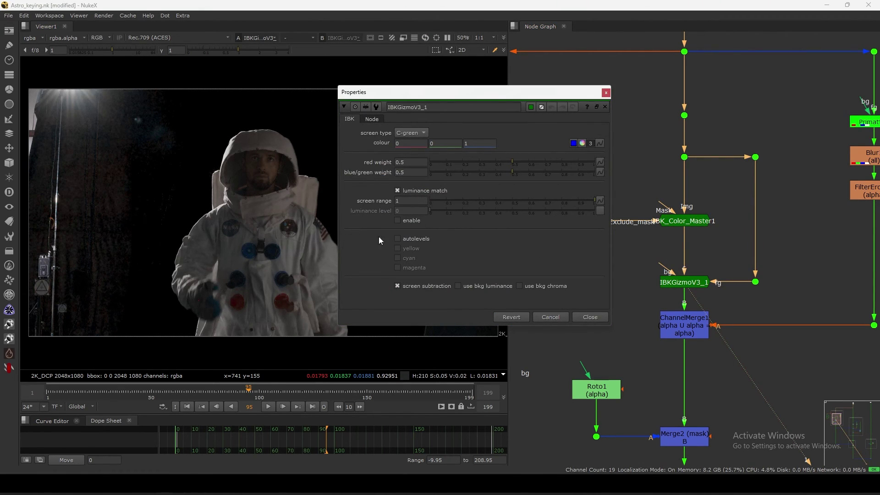
pyautogui.click(598, 317)
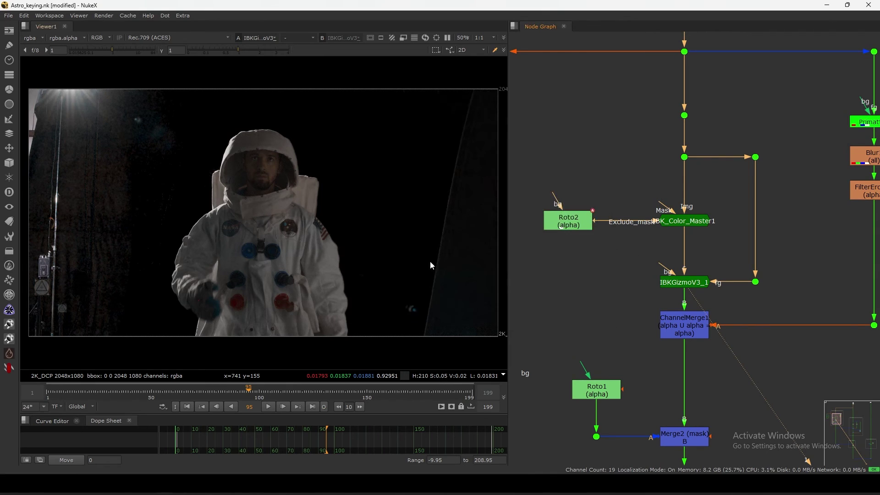
# Inspect the alpha of IBKGizmoV3_1 and the combined matte at Merge2.
pyautogui.press('a')
pyautogui.scroll(3, 234, 247)
pyautogui.scroll(-5, 644, 255)
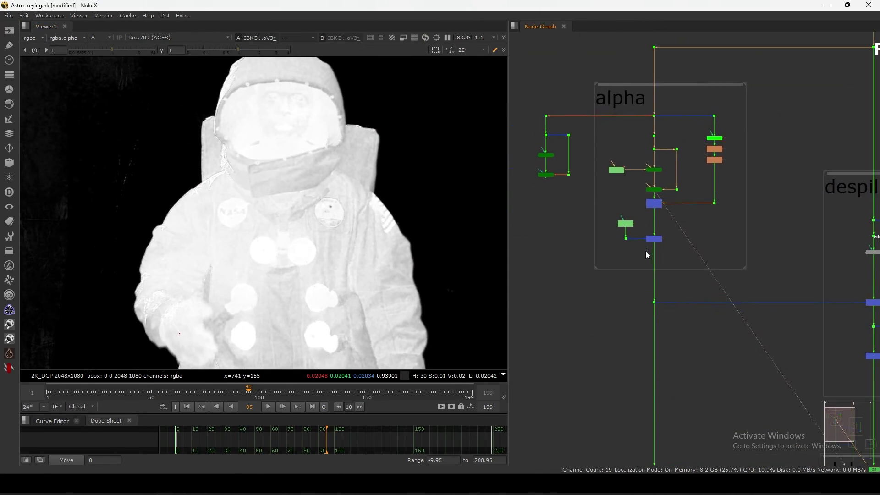
pyautogui.click(653, 236)
pyautogui.press('1')
pyautogui.press('f')
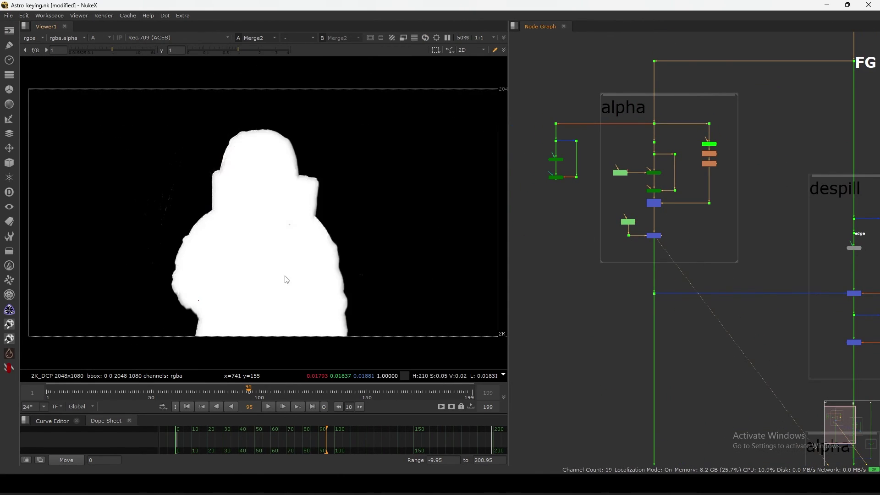
pyautogui.scroll(-5, 645, 215)
pyautogui.scroll(-1, 229, 215)
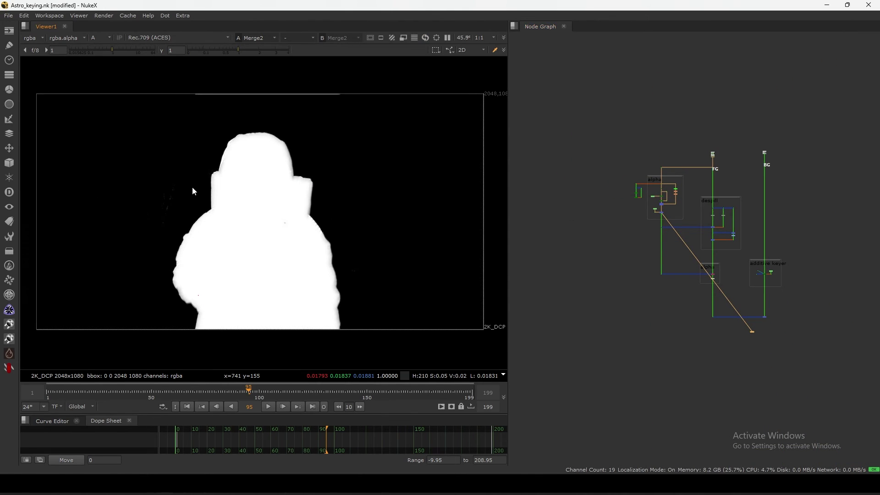
# Pull the left point of Roto1's Ellipse1 inward to sit closer to the astronaut's arm.
pyautogui.scroll(3, 179, 202)
pyautogui.scroll(6, 660, 197)
pyautogui.doubleClick(611, 224)
pyautogui.scroll(-3, 308, 239)
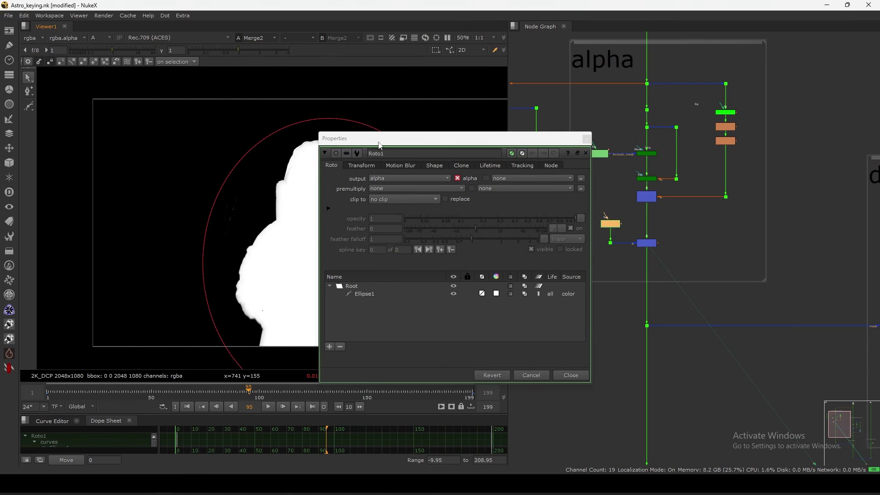
pyautogui.moveTo(379, 146); pyautogui.dragTo(512, 81)
pyautogui.click(216, 207)
pyautogui.moveTo(203, 263); pyautogui.dragTo(232, 263)
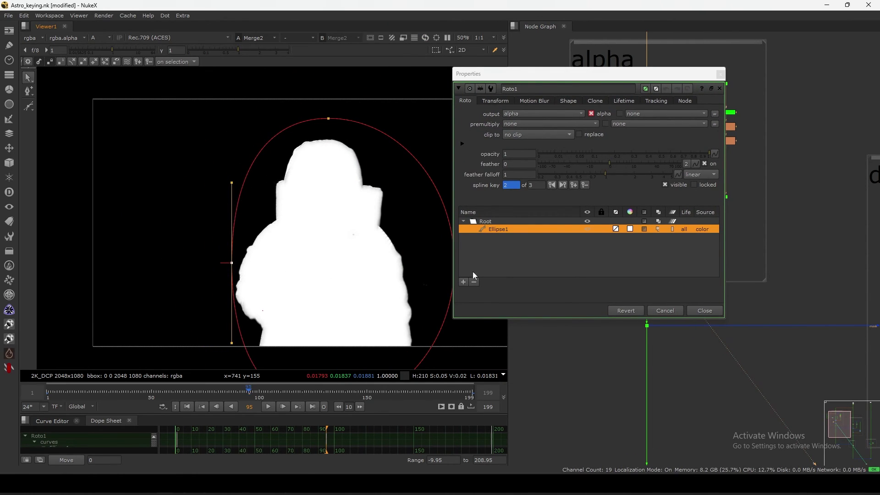
pyautogui.click(705, 312)
# Switch the viewer to RGB and view the final composite from Merge1.
pyautogui.scroll(-5, 652, 252)
pyautogui.moveTo(807, 441); pyautogui.dragTo(702, 257, button='middle')
pyautogui.scroll(5, 646, 210)
pyautogui.click(677, 196)
pyautogui.press('1')
pyautogui.press('a')
pyautogui.scroll(-3, 674, 264)
pyautogui.moveTo(797, 333); pyautogui.dragTo(738, 316, button='middle')
pyautogui.moveTo(738, 316); pyautogui.dragTo(822, 368)
pyautogui.press('1')
pyautogui.moveTo(732, 305); pyautogui.dragTo(689, 314, button='middle')
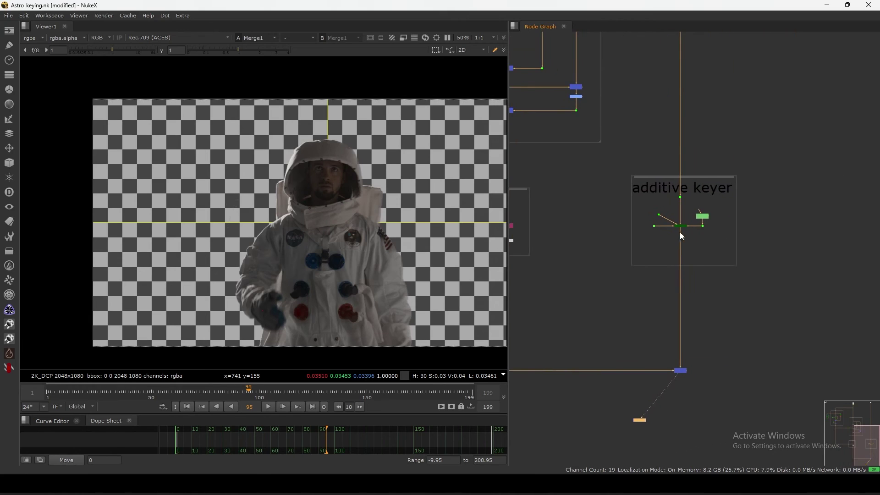
# Toggle the disabled state of AdditiveKeyerPro and inspect the helmet edges in the composite.
pyautogui.scroll(5, 687, 219)
pyautogui.moveTo(741, 176); pyautogui.dragTo(633, 259)
pyautogui.press('d')
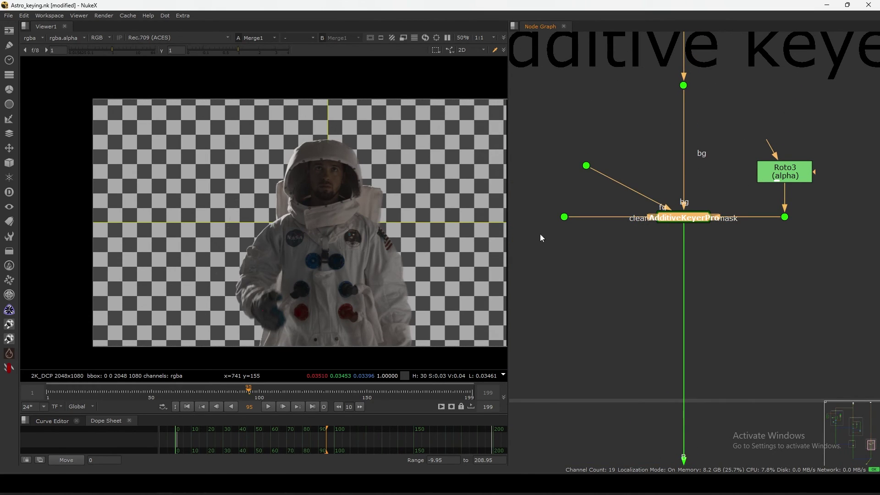
pyautogui.scroll(6, 353, 168)
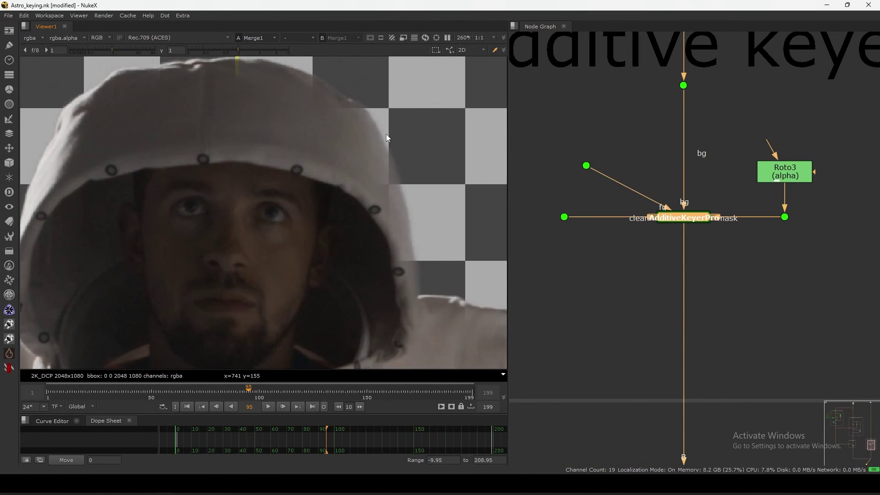
pyautogui.scroll(-3, 386, 133)
pyautogui.scroll(-4, 629, 213)
# Align the separate IBK_Color_Master and IBKGizmoV3_2 branch with the dot feeding it beside the alpha backdrop.
pyautogui.moveTo(583, 188); pyautogui.dragTo(689, 369, button='middle')
pyautogui.moveTo(590, 143); pyautogui.dragTo(670, 249, button='middle')
pyautogui.moveTo(626, 156); pyautogui.dragTo(578, 222)
pyautogui.moveTo(590, 197); pyautogui.dragTo(581, 199)
pyautogui.scroll(5, 583, 199)
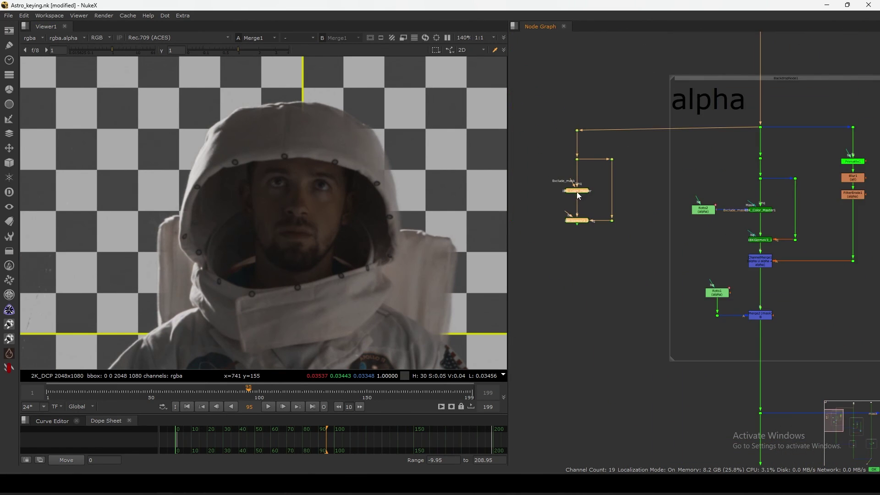
pyautogui.click(626, 156)
pyautogui.moveTo(670, 96); pyautogui.dragTo(525, 275)
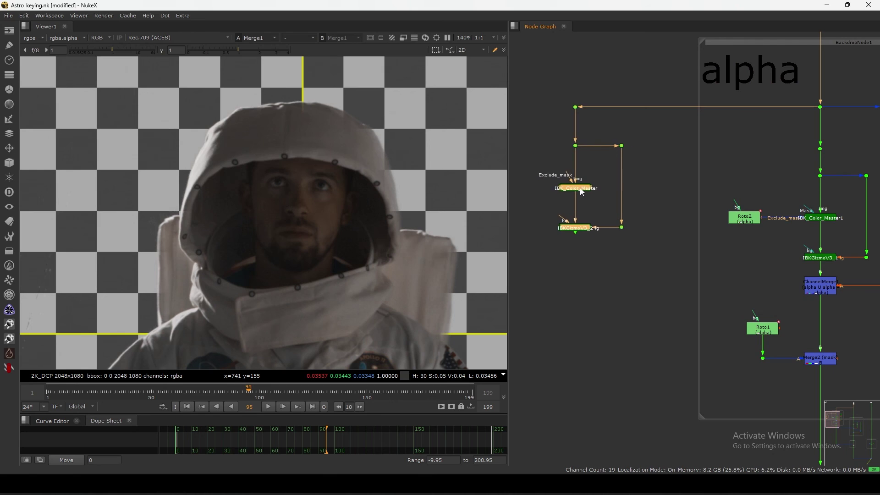
# Set IBK_Color_Master's Patch steps to 4 while viewing its internal node graph, and close that graph.
pyautogui.doubleClick(576, 192)
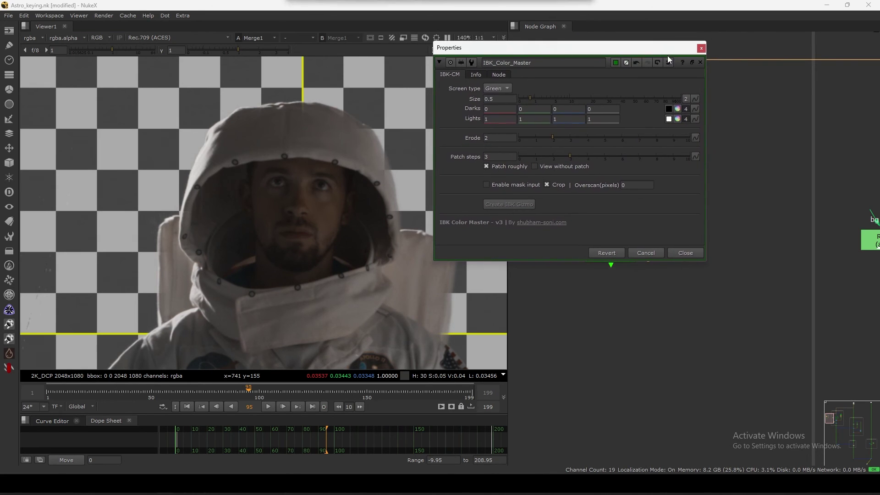
pyautogui.click(667, 62)
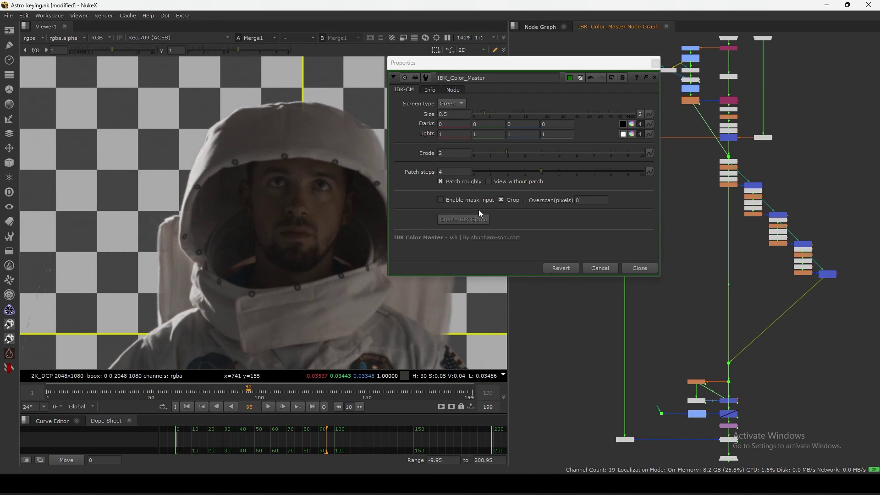
pyautogui.click(640, 268)
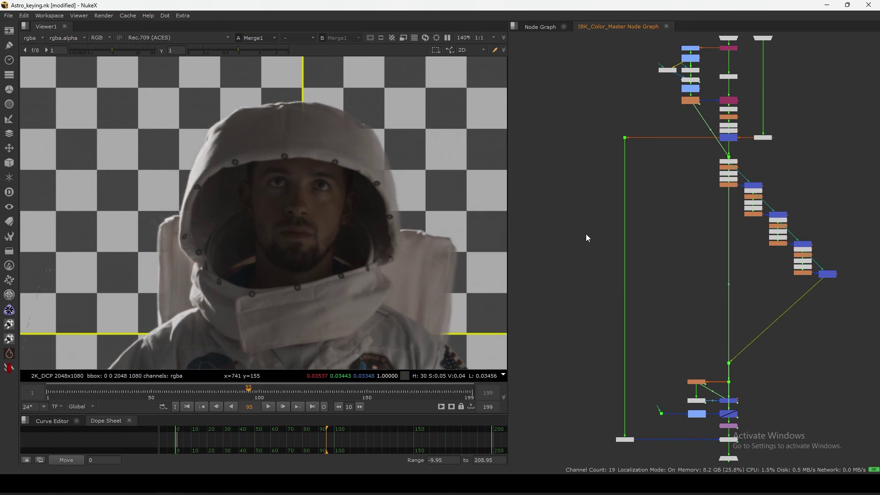
pyautogui.scroll(5, 407, 185)
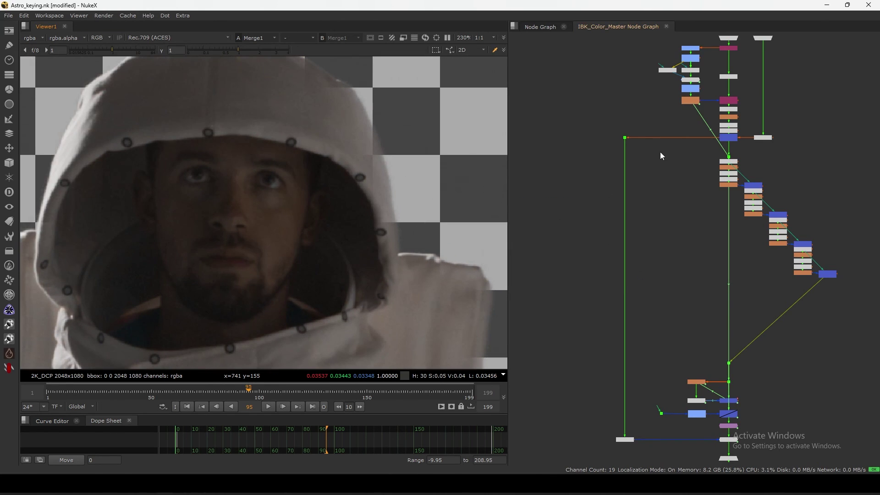
pyautogui.click(667, 26)
# Reopen IBK_Color_Master's properties, examine the glove edge in the composite up close, and sample its pixels.
pyautogui.doubleClick(614, 192)
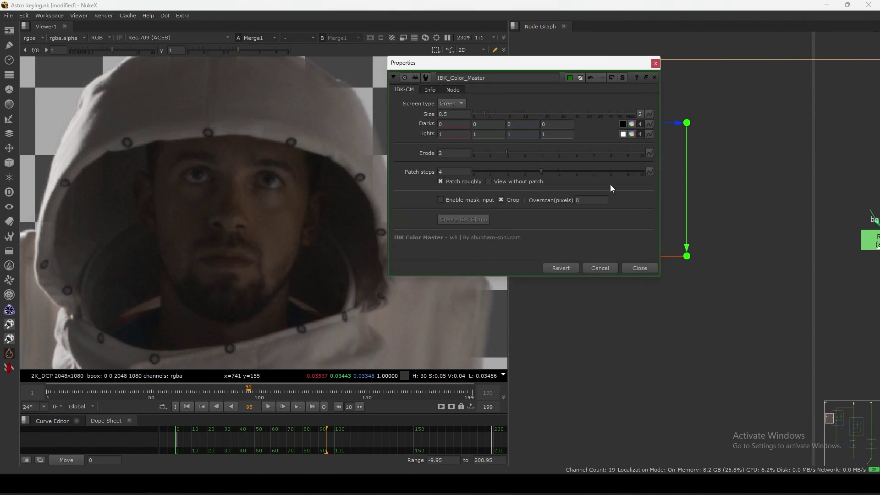
pyautogui.scroll(-6, 287, 243)
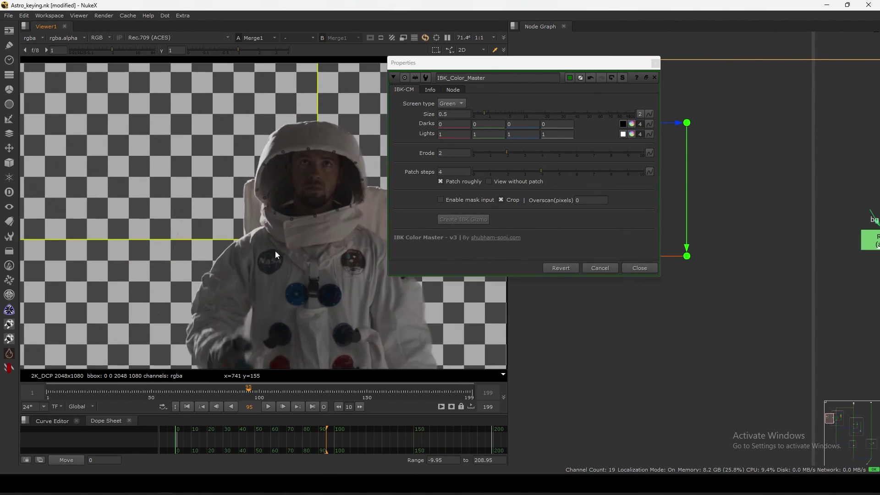
pyautogui.scroll(4, 230, 296)
pyautogui.scroll(10, 274, 260)
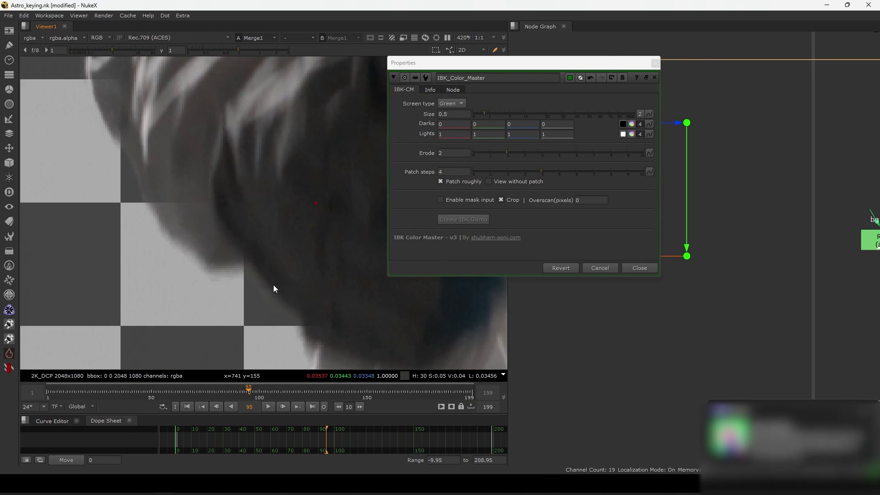
pyautogui.scroll(3, 274, 286)
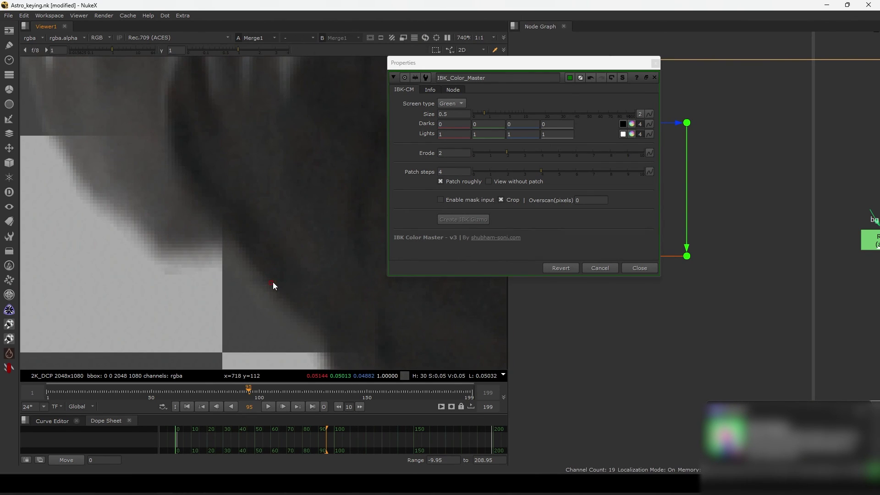
pyautogui.keyDown('ctrl'); pyautogui.click(274, 282); pyautogui.keyUp('ctrl')
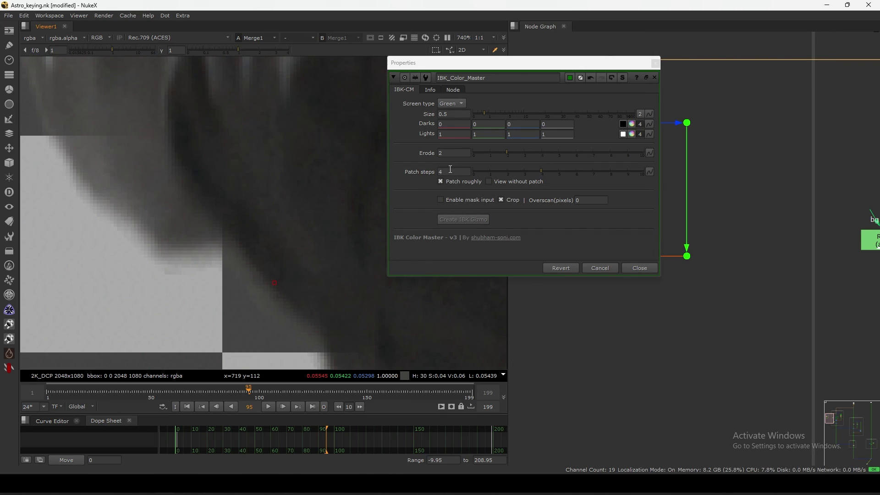
pyautogui.keyDown('ctrl'); pyautogui.click(322, 202); pyautogui.keyUp('ctrl')
pyautogui.scroll(-5, 608, 323)
pyautogui.click(638, 268)
pyautogui.scroll(-2, 638, 318)
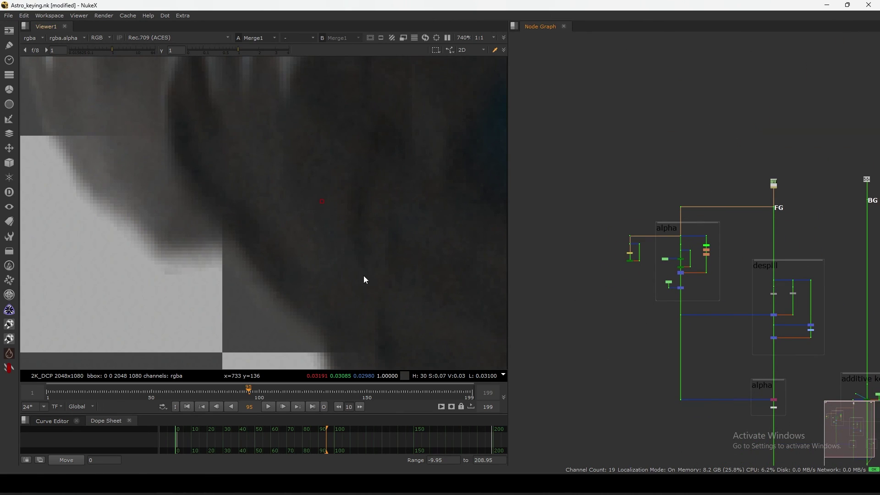
# Fit the full composite and review the node tree, including the additive keyer section and its connections.
pyautogui.press('f')
pyautogui.press('f')
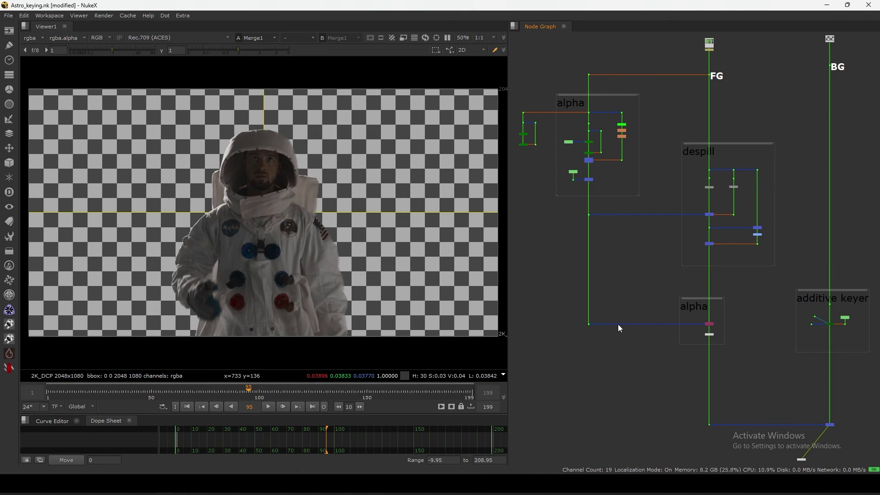
pyautogui.moveTo(652, 355); pyautogui.dragTo(623, 326, button='middle')
pyautogui.moveTo(717, 325); pyautogui.dragTo(652, 325, button='middle')
pyautogui.moveTo(671, 328); pyautogui.dragTo(811, 252)
pyautogui.scroll(5, 751, 293)
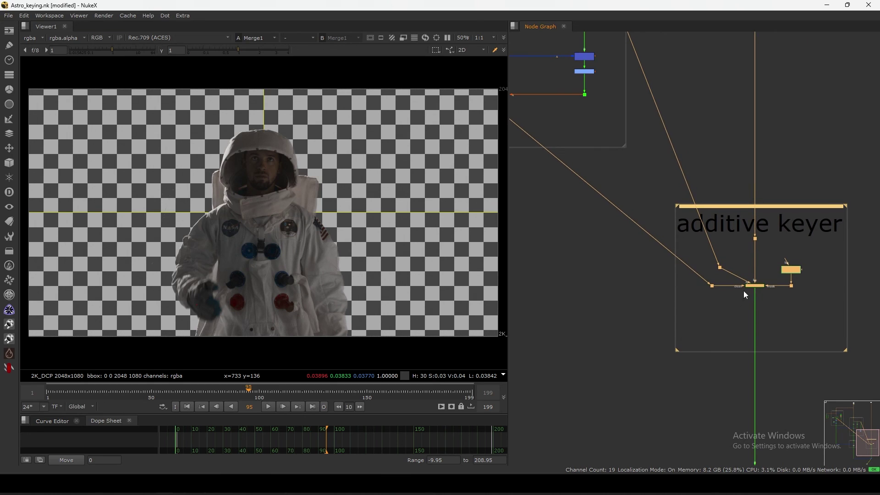
pyautogui.click(746, 291)
pyautogui.scroll(-3, 724, 305)
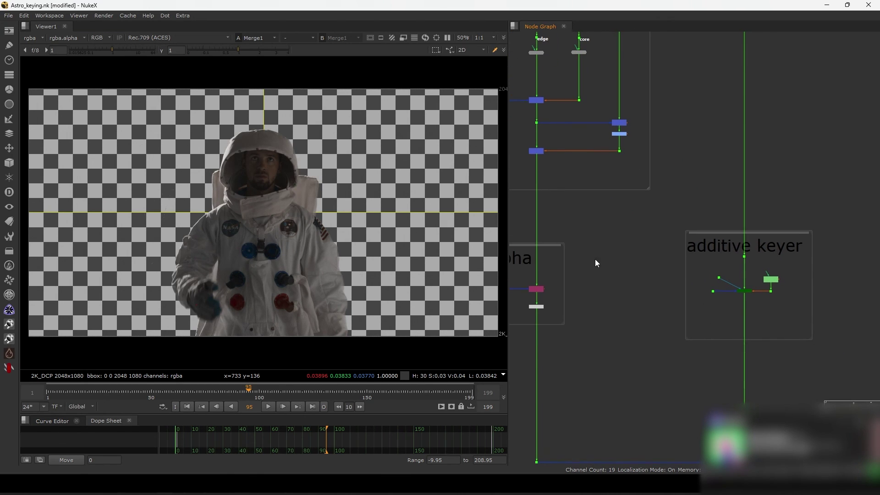
pyautogui.moveTo(524, 239); pyautogui.dragTo(678, 313, button='middle')
pyautogui.moveTo(582, 234); pyautogui.dragTo(615, 283, button='middle')
pyautogui.scroll(-3, 615, 286)
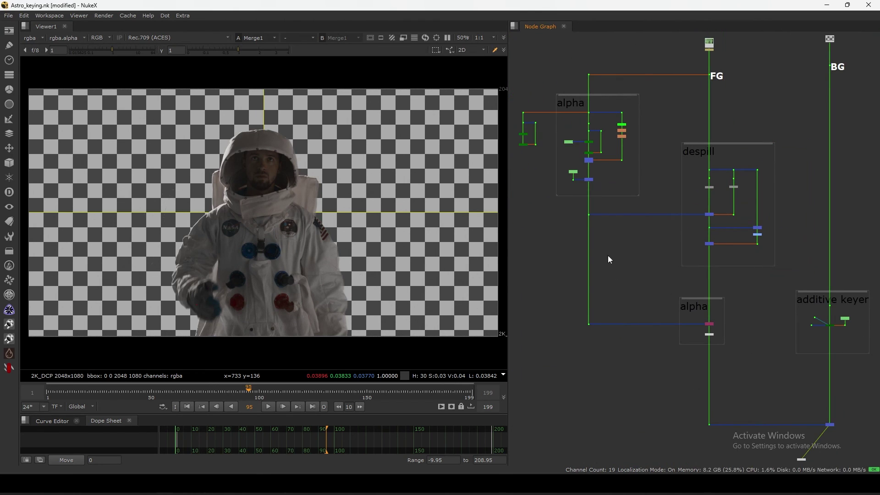
# Move the IBK_Color_Master and IBKGizmoV3_2 branch closer to the alpha backdrop.
pyautogui.moveTo(543, 109); pyautogui.dragTo(535, 144)
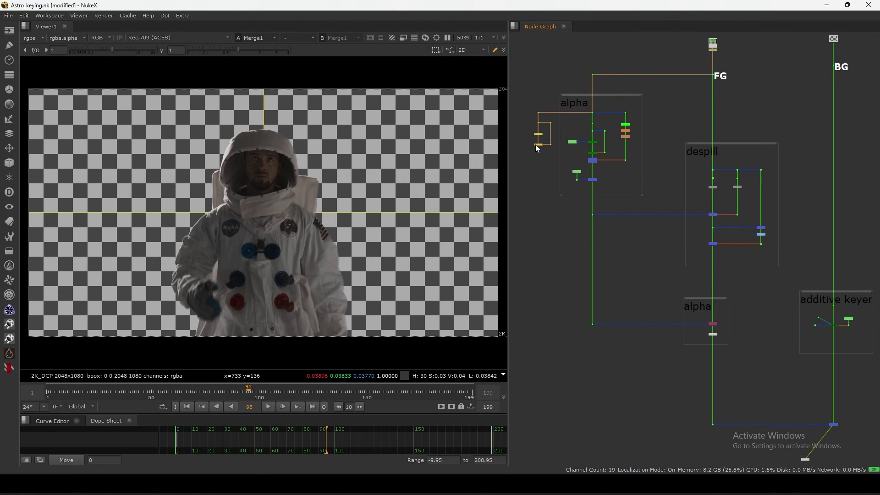
pyautogui.scroll(3, 547, 130)
pyautogui.moveTo(530, 98); pyautogui.dragTo(560, 153)
pyautogui.moveTo(526, 188); pyautogui.dragTo(554, 213, button='middle')
pyautogui.moveTo(518, 218); pyautogui.dragTo(603, 147)
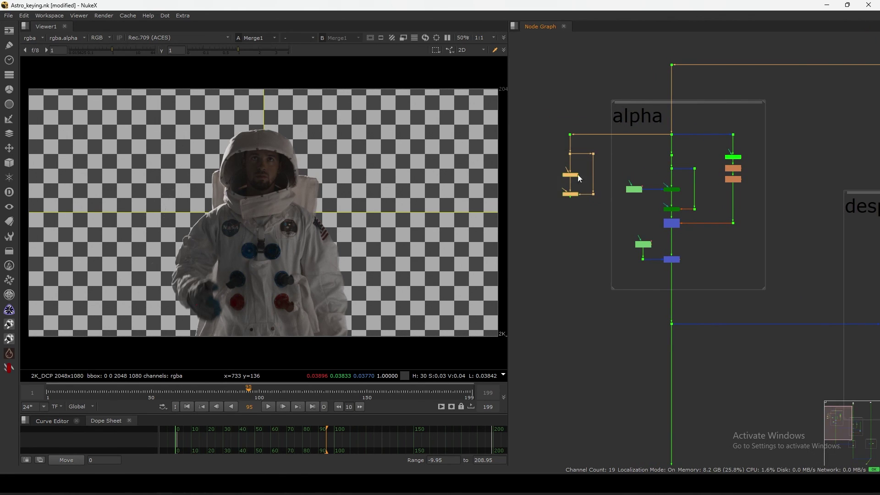
pyautogui.scroll(3, 570, 189)
pyautogui.click(602, 183)
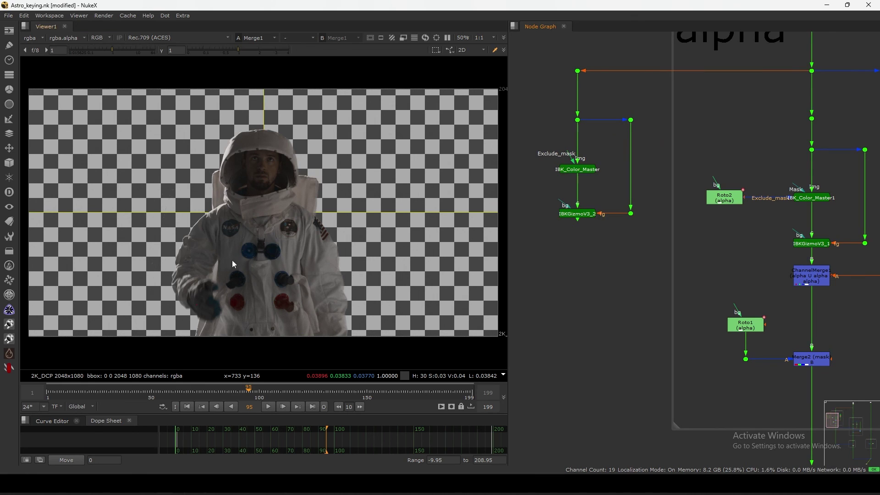
# Look up IBK Color Master among the keyer nodes and view the existing IBK_Color_Master branch.
pyautogui.click(9, 120)
pyautogui.click(9, 120)
pyautogui.click(9, 120)
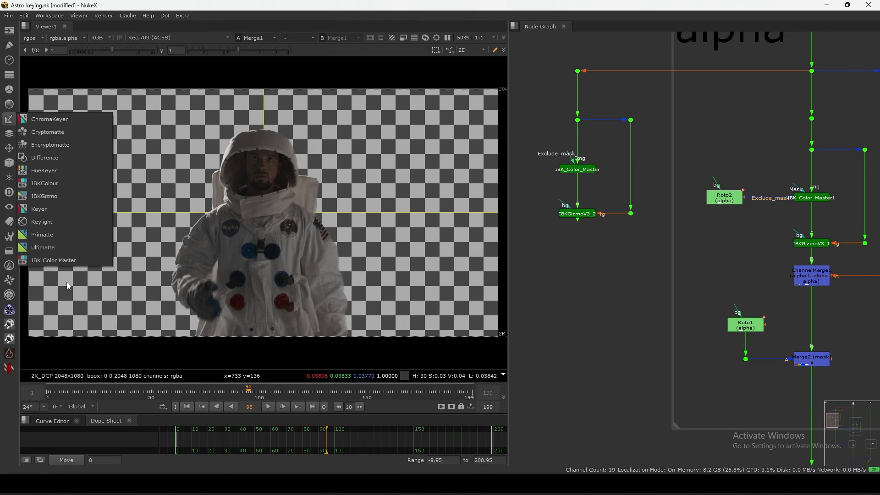
pyautogui.click(59, 264)
pyautogui.scroll(3, 626, 216)
pyautogui.moveTo(603, 227); pyautogui.dragTo(608, 222)
pyautogui.click(616, 225)
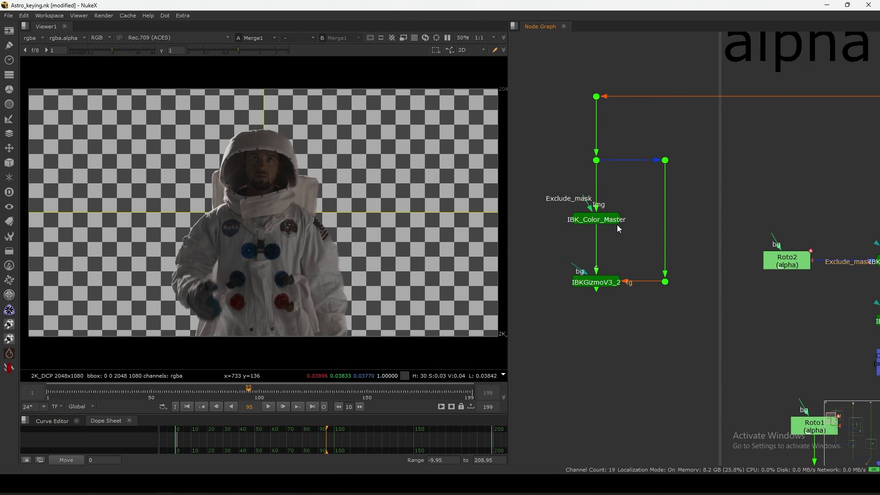